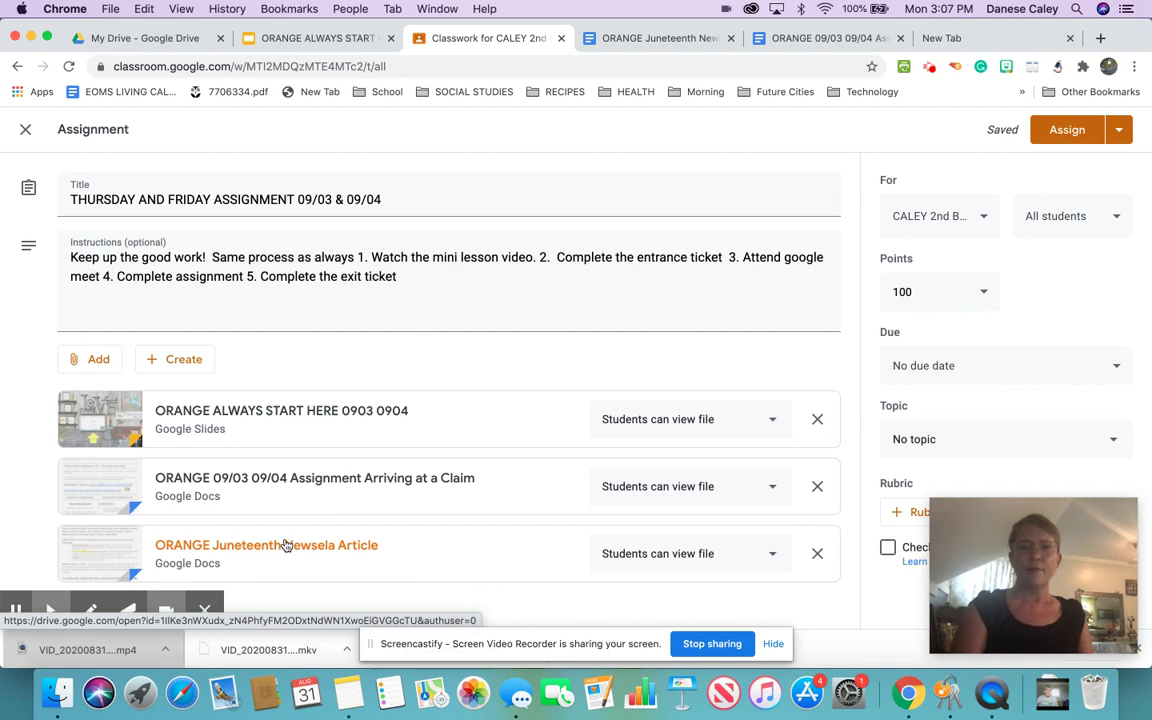
# Open the attached ORANGE Juneteenth Newsela Article and read its assignment goal, highlighting directions and author's claim
pyautogui.click(286, 545)
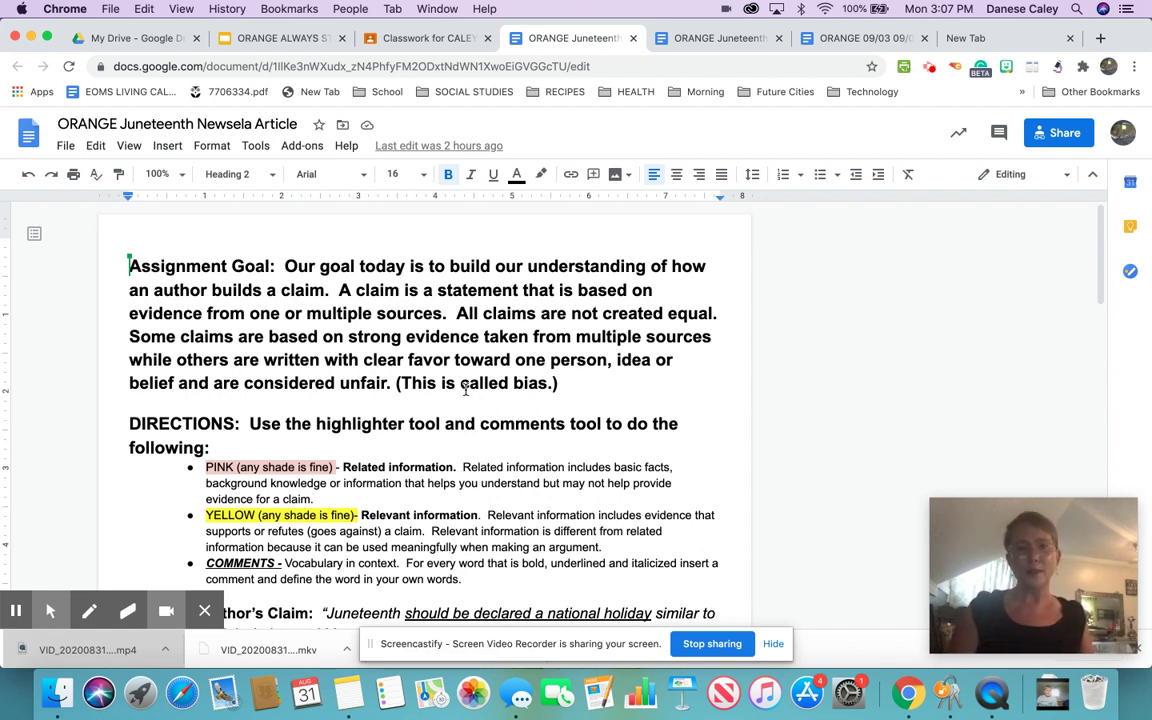
pyautogui.scroll(-3, 350, 441)
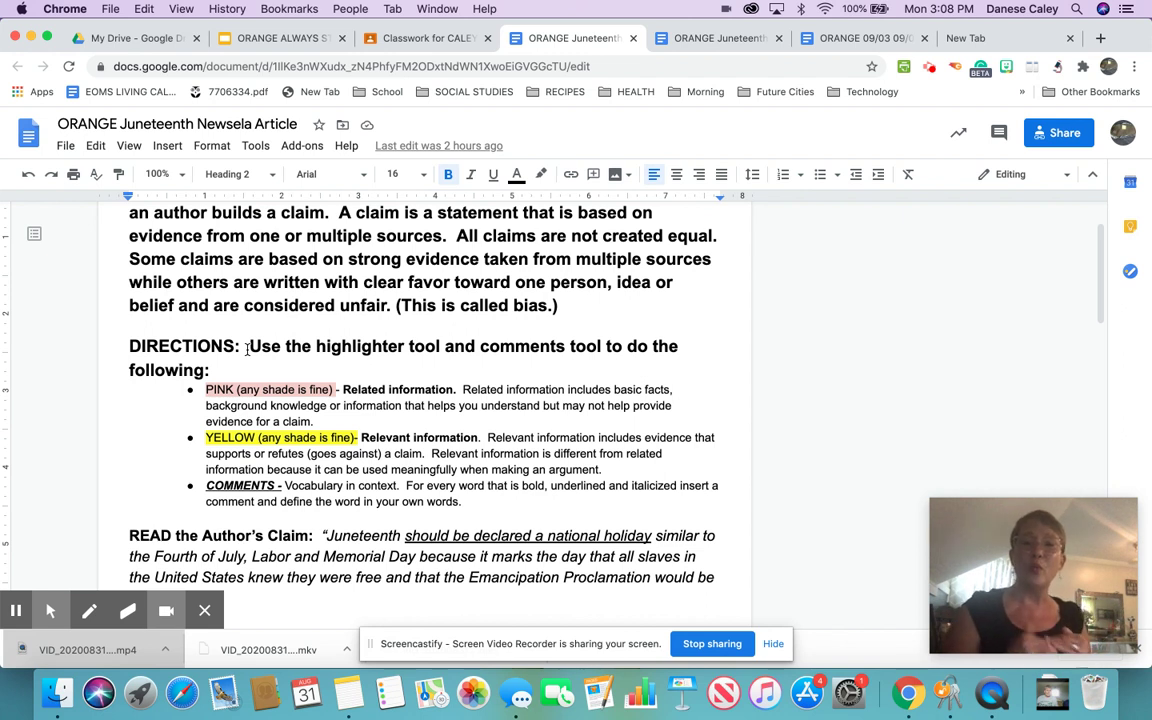
pyautogui.scroll(-5, 247, 348)
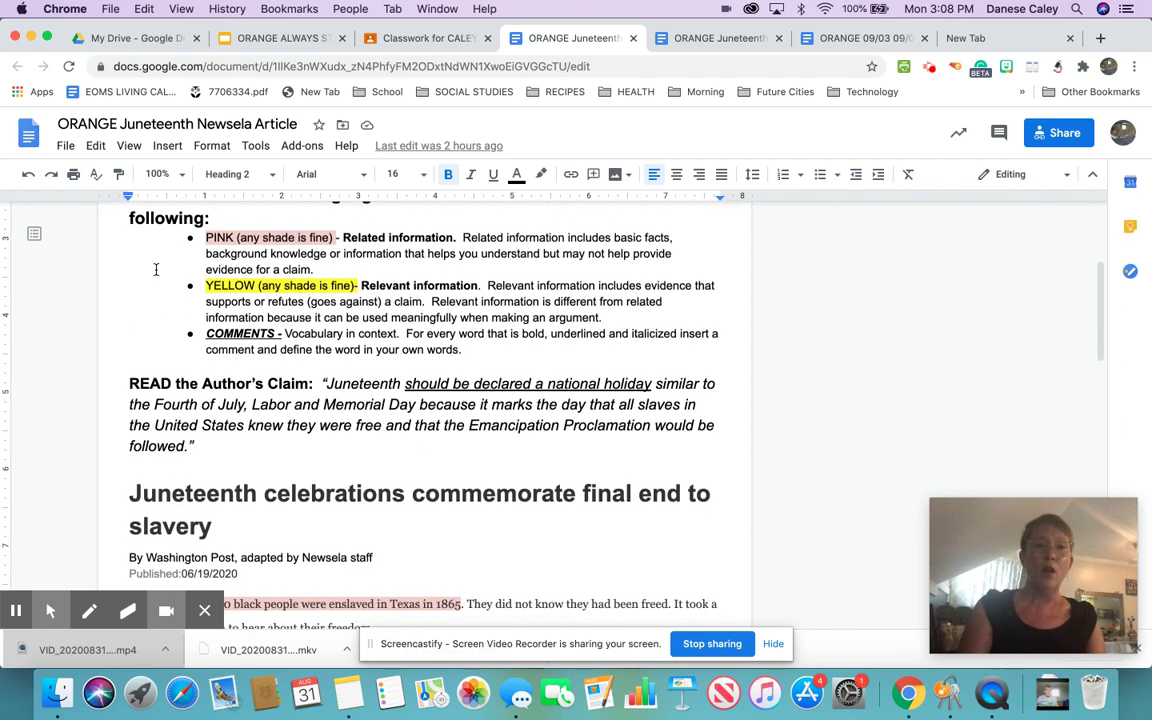
pyautogui.click(140, 380)
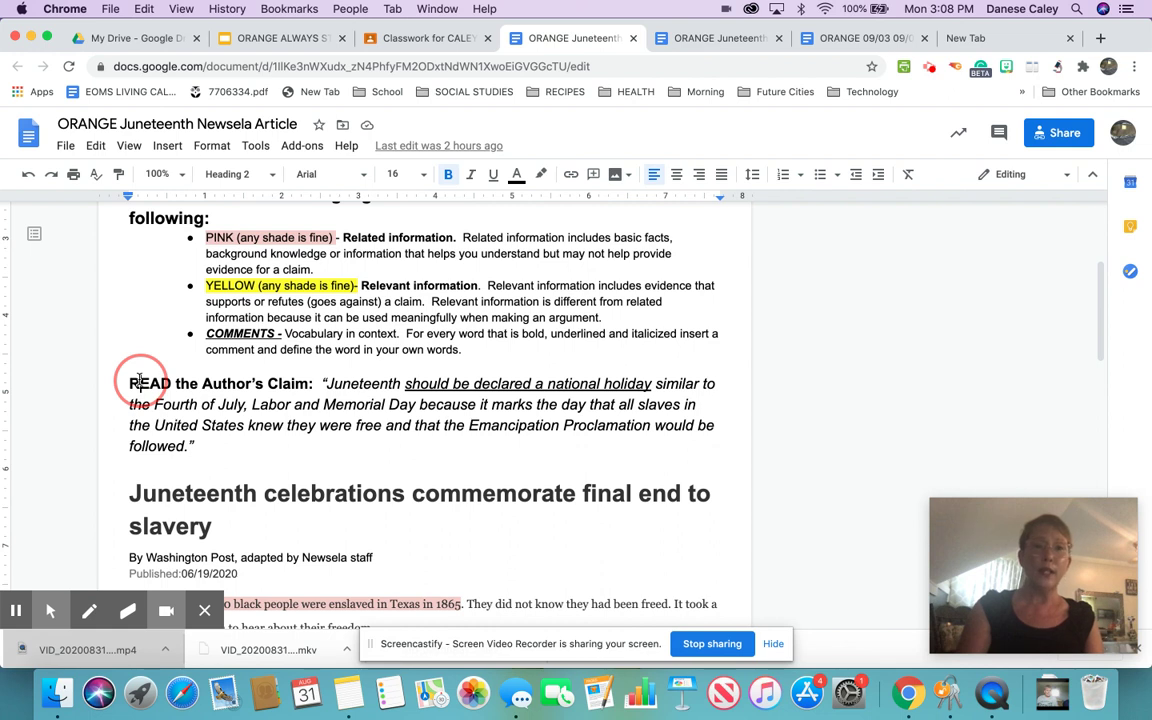
pyautogui.moveTo(140, 380)
pyautogui.mouseDown()
pyautogui.moveTo(283, 375)
pyautogui.moveTo(145, 373)
pyautogui.mouseUp()
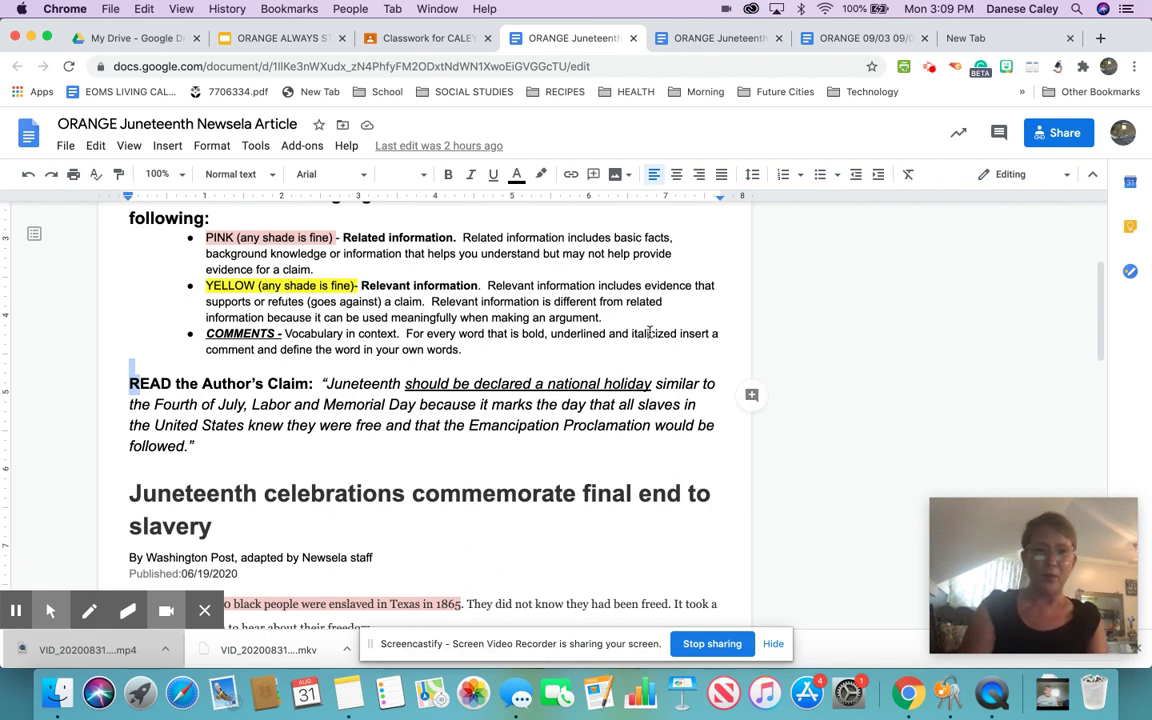
pyautogui.scroll(-1, 650, 333)
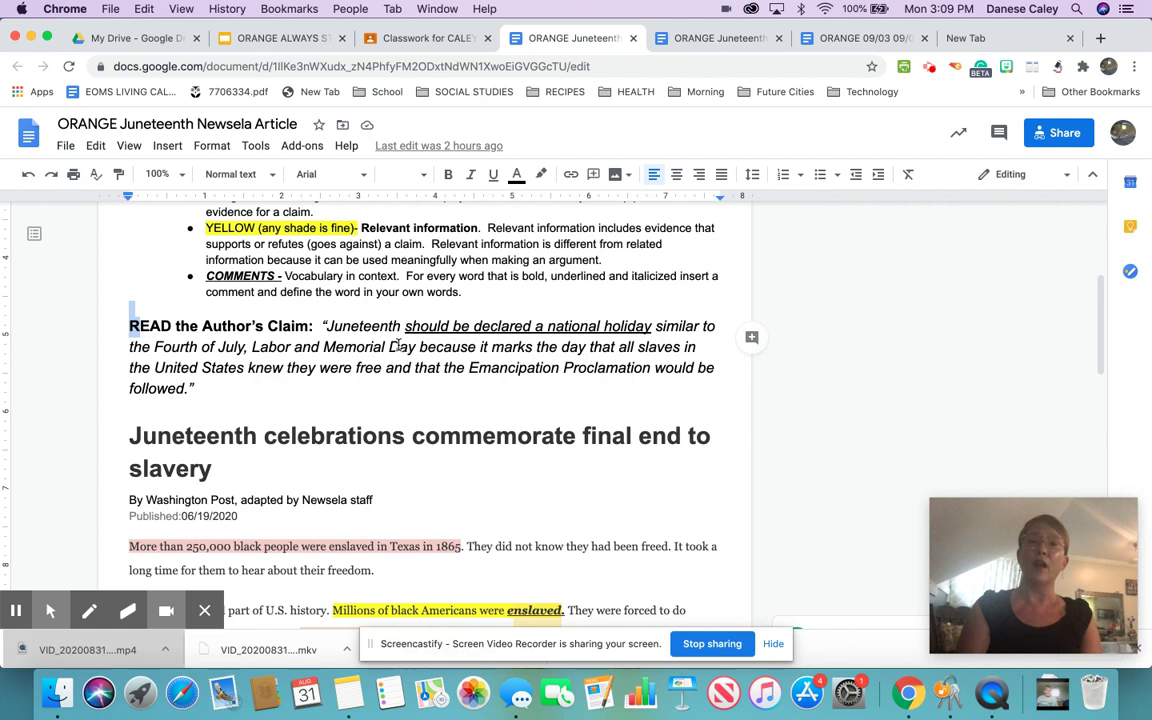
# Compare the pink related-information and yellow relevant-information highlights in the first two paragraphs of the Juneteenth article
pyautogui.scroll(-4, 398, 345)
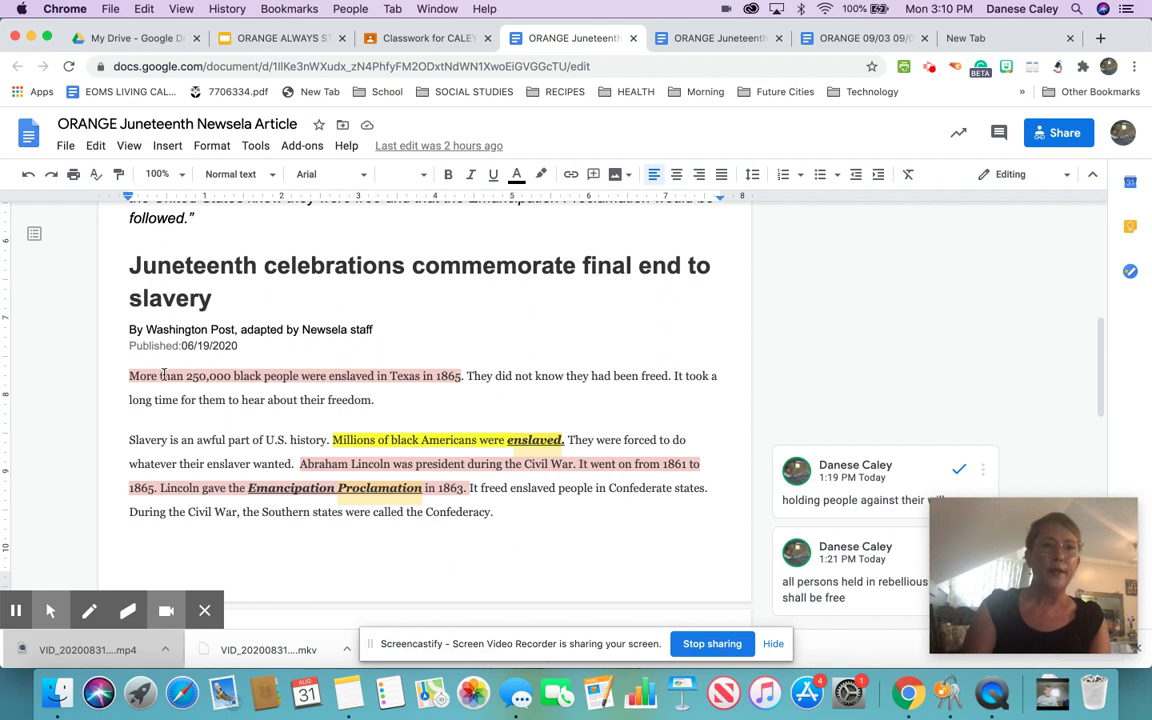
pyautogui.moveTo(130, 376); pyautogui.dragTo(389, 383)
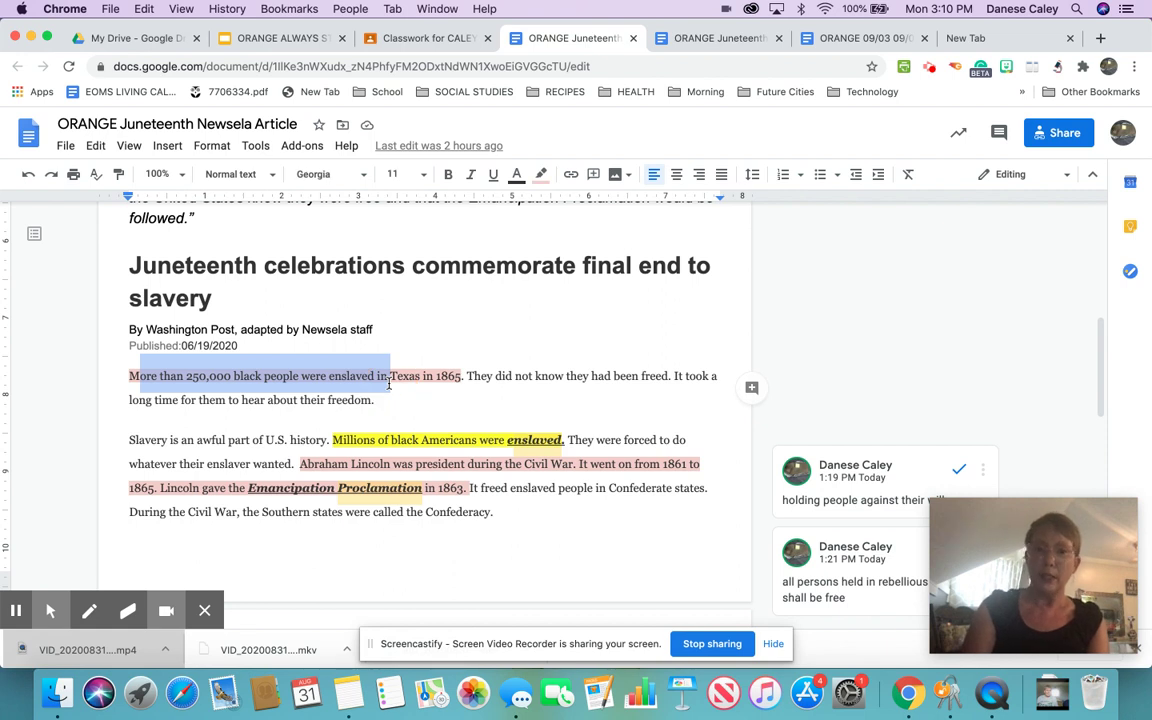
pyautogui.click(333, 440)
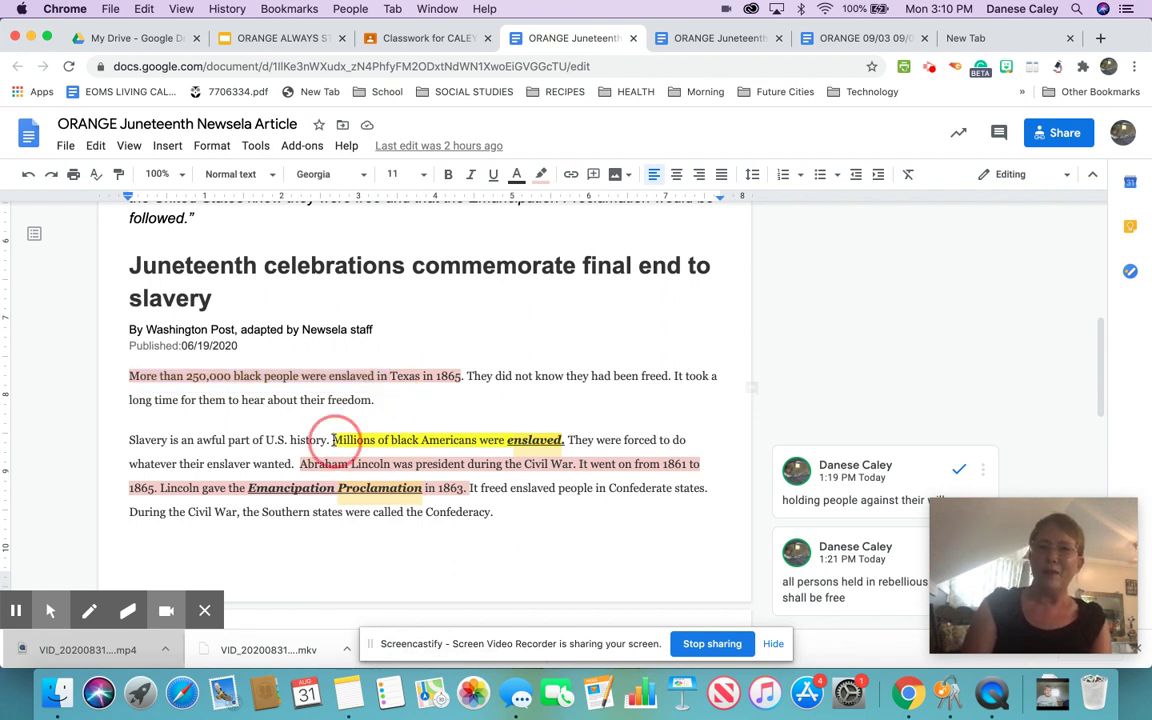
pyautogui.moveTo(333, 440); pyautogui.dragTo(456, 440)
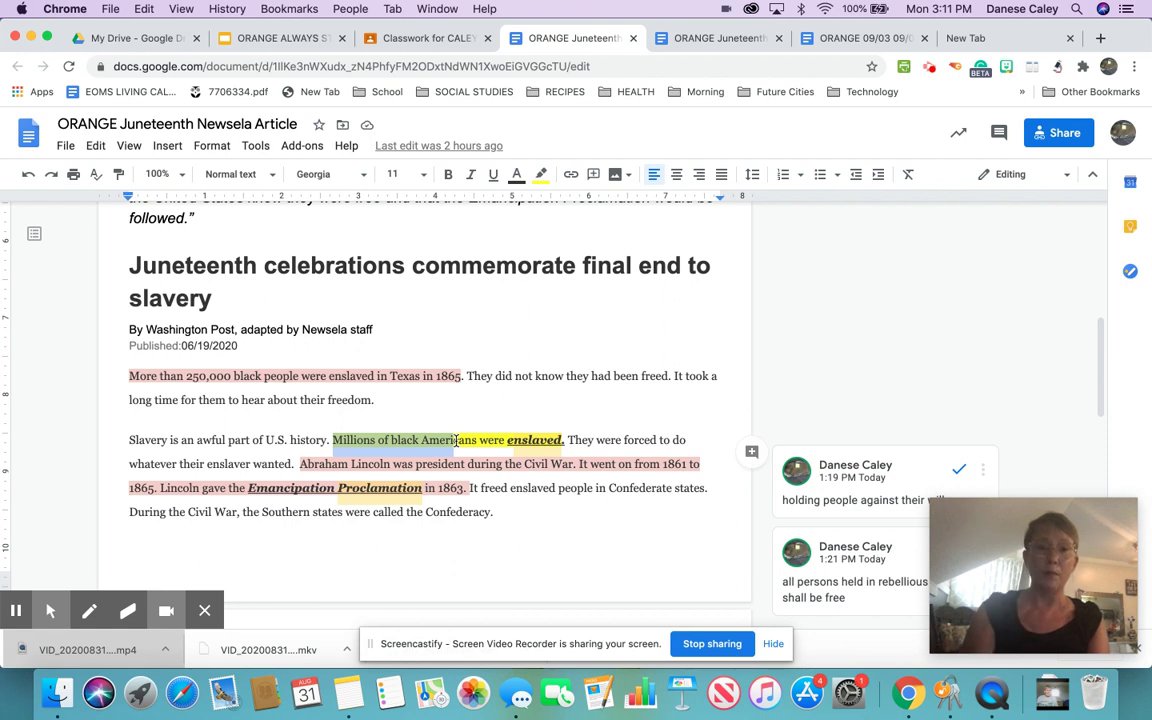
pyautogui.moveTo(301, 376); pyautogui.dragTo(395, 378)
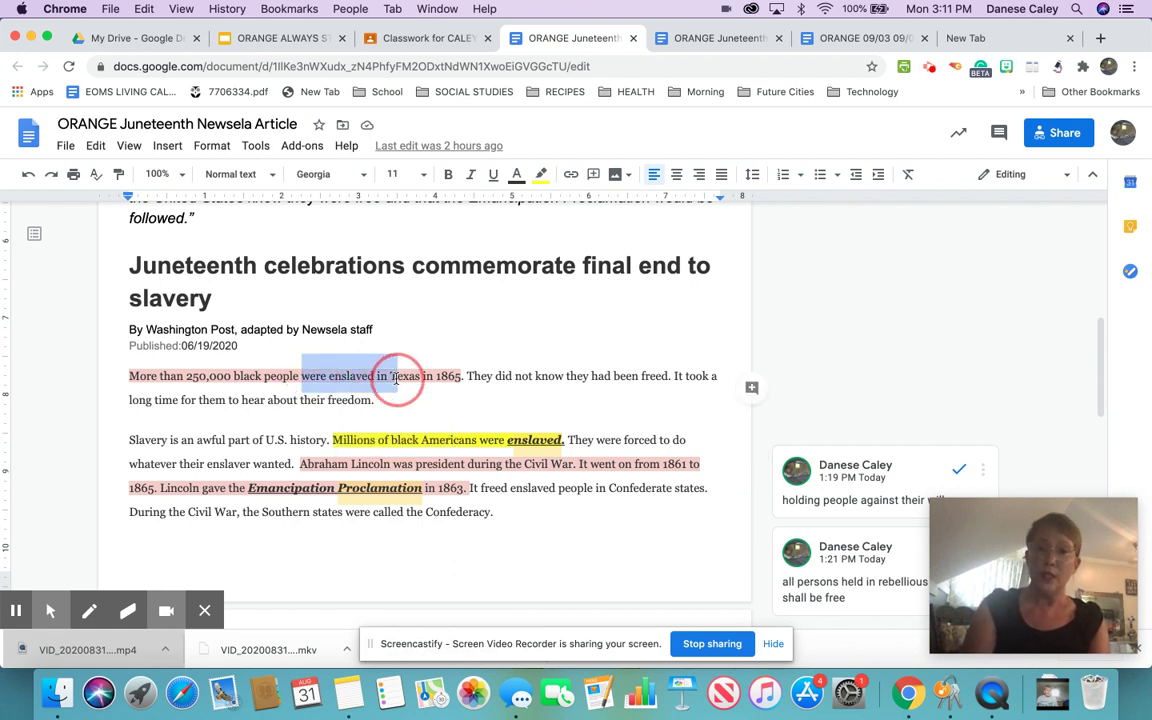
pyautogui.moveTo(333, 440); pyautogui.dragTo(541, 450)
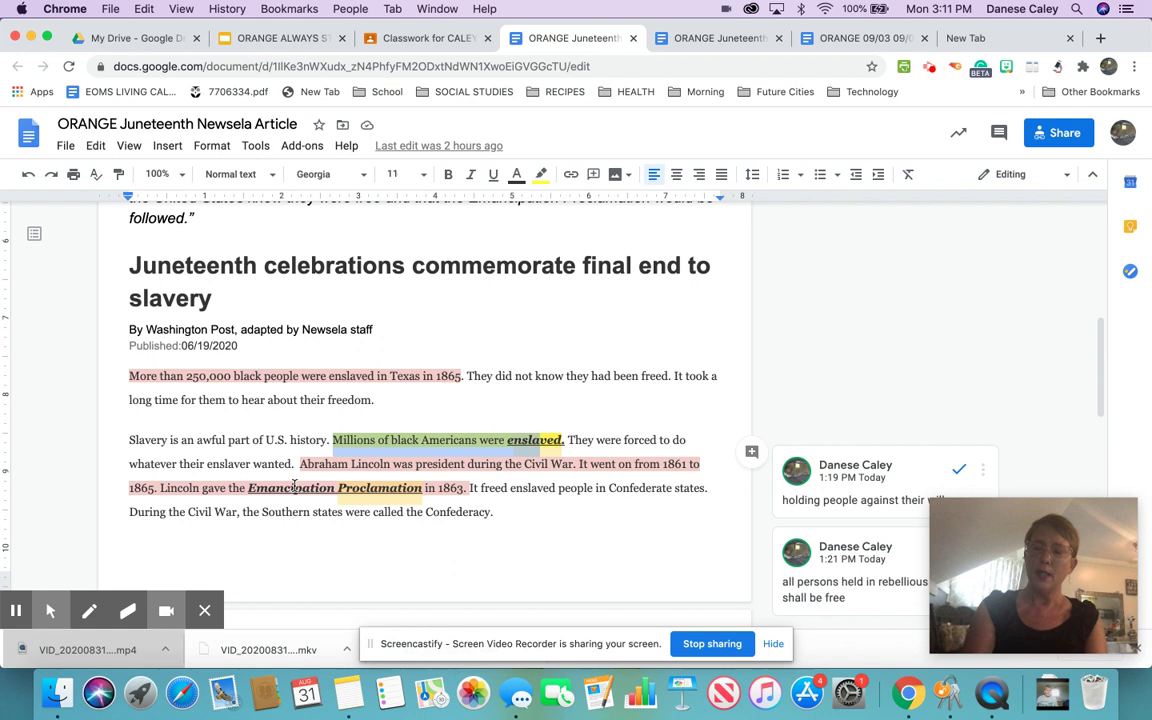
# Examine the unhighlighted sentences about the Confederate states and view the vocabulary comment on Emancipation Proclamation
pyautogui.scroll(-1, 514, 512)
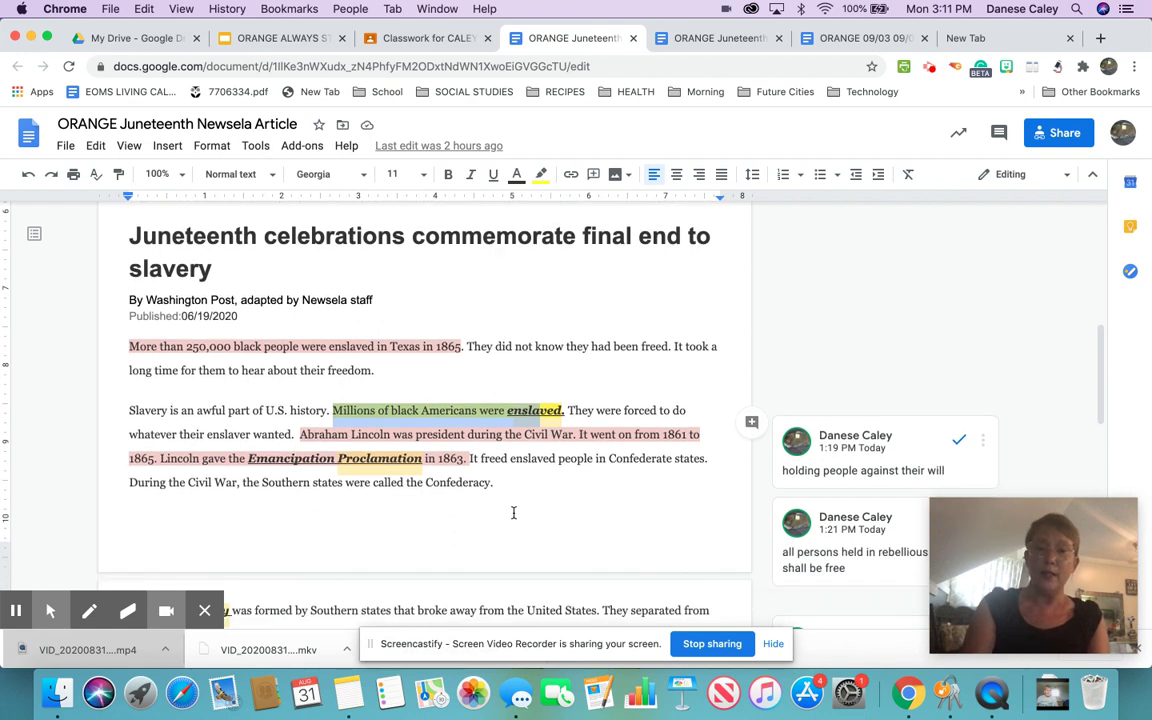
pyautogui.rightClick(514, 512)
pyautogui.moveTo(470, 458); pyautogui.dragTo(614, 482)
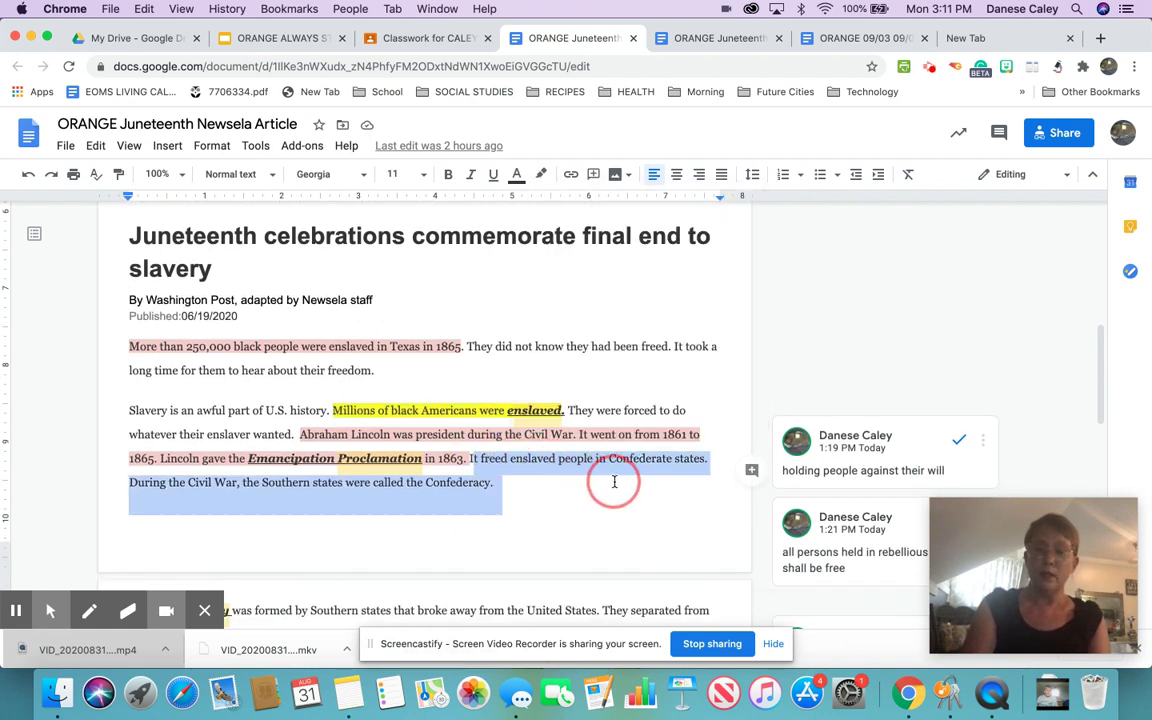
pyautogui.click(397, 460)
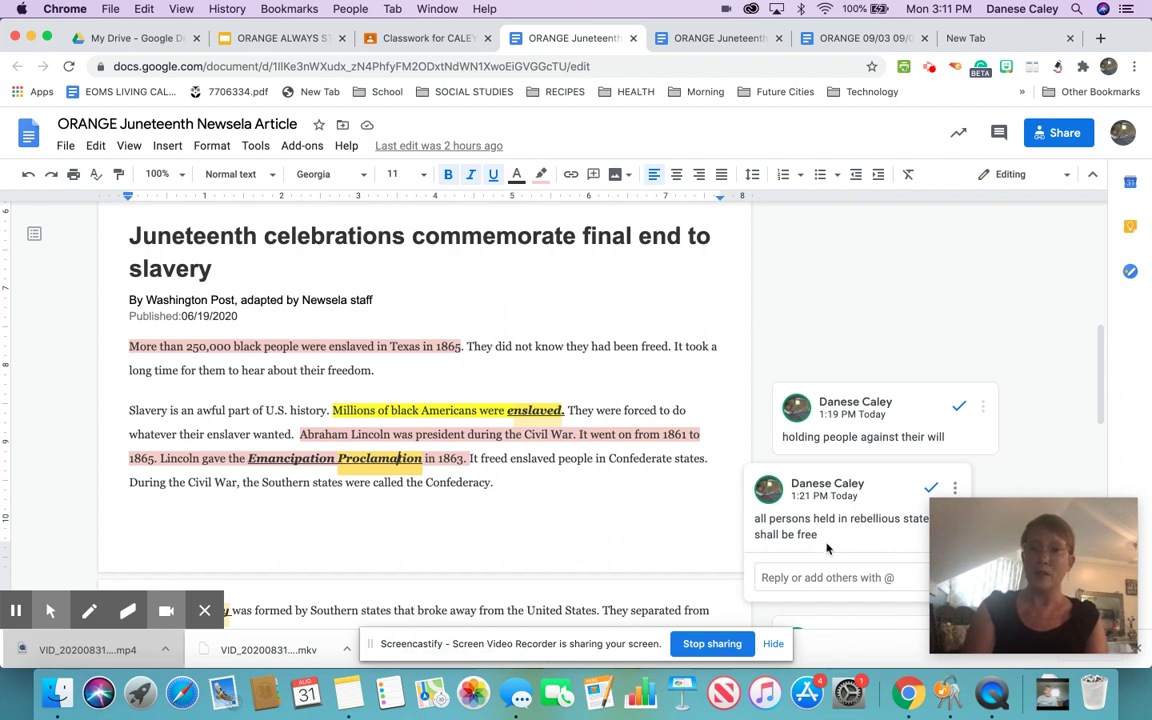
# Review the vocabulary comment on Confederacy and the yellow-highlighted June 19, 1865 evidence about the order read in Galveston
pyautogui.scroll(-3, 583, 512)
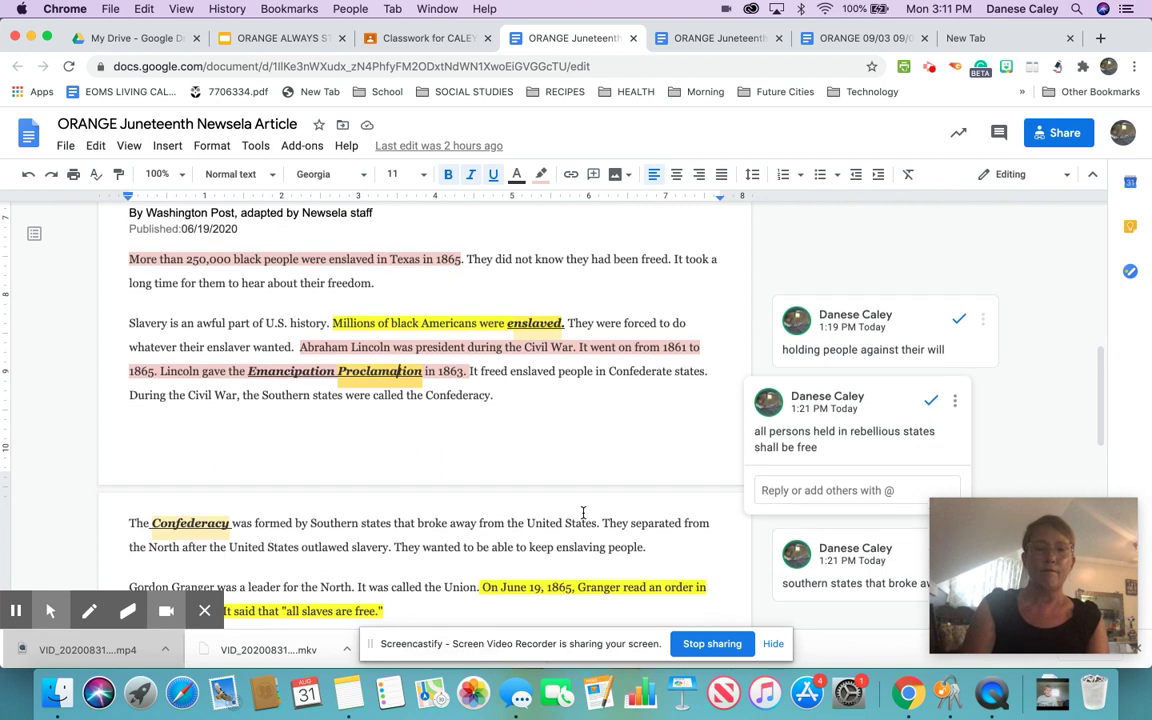
pyautogui.scroll(-5, 583, 512)
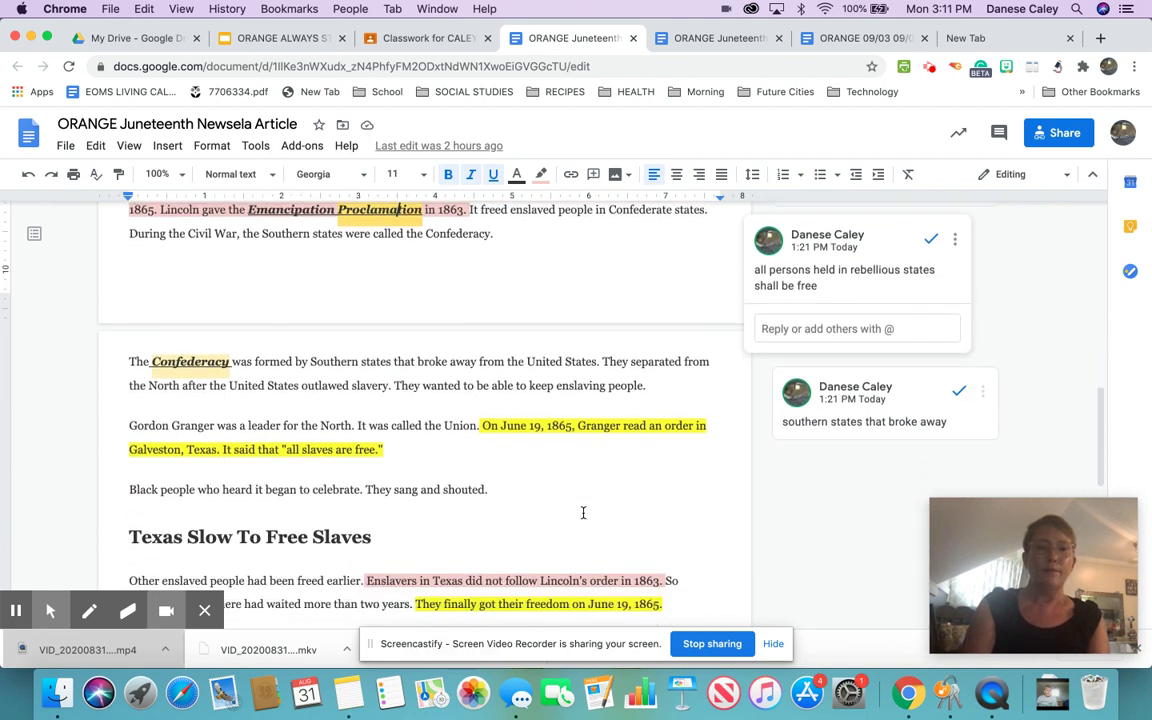
pyautogui.scroll(-1, 583, 512)
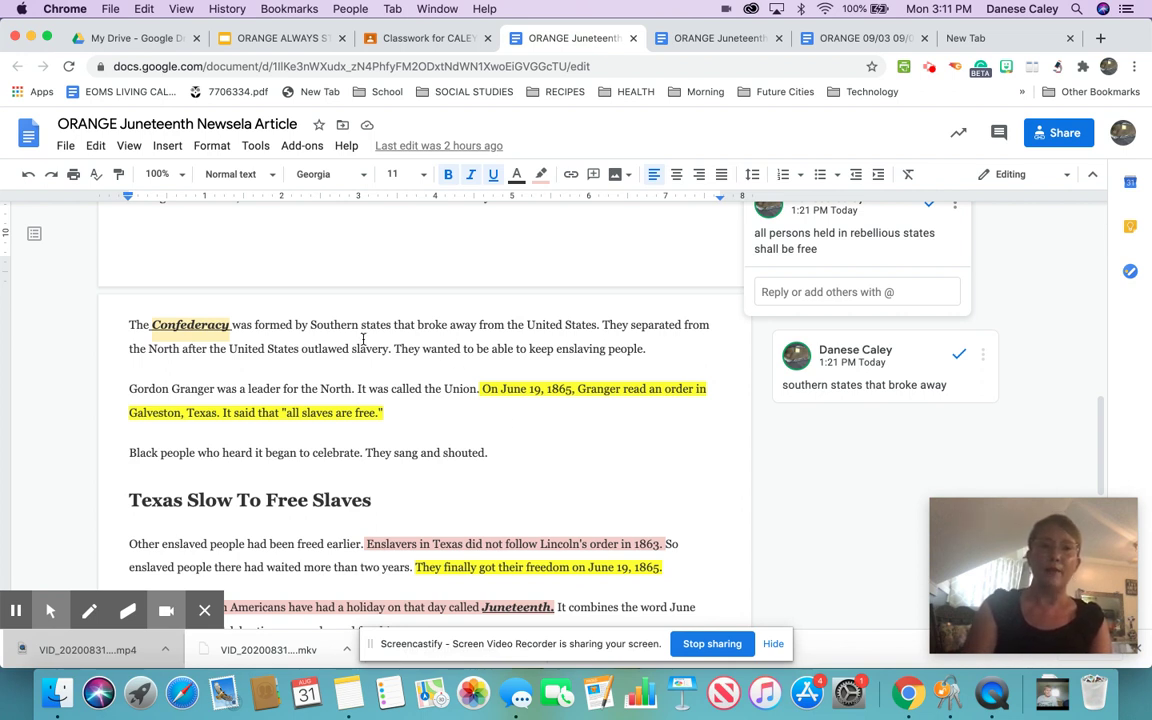
pyautogui.scroll(-1, 375, 338)
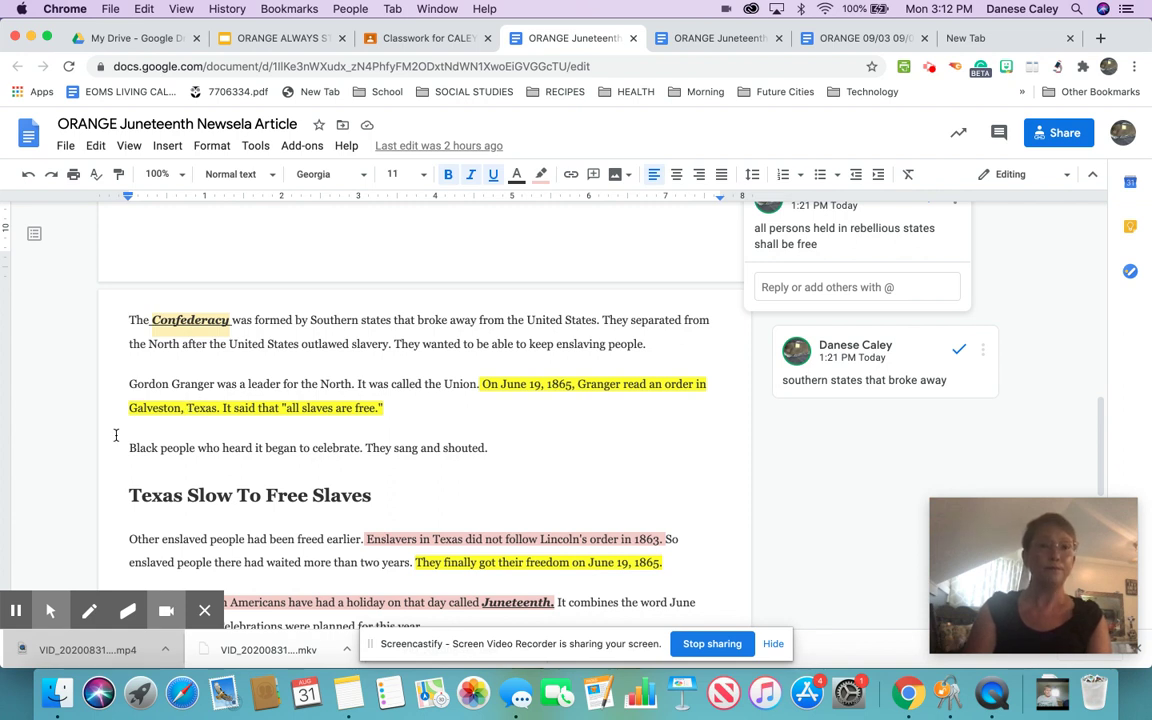
pyautogui.moveTo(113, 437); pyautogui.dragTo(328, 452)
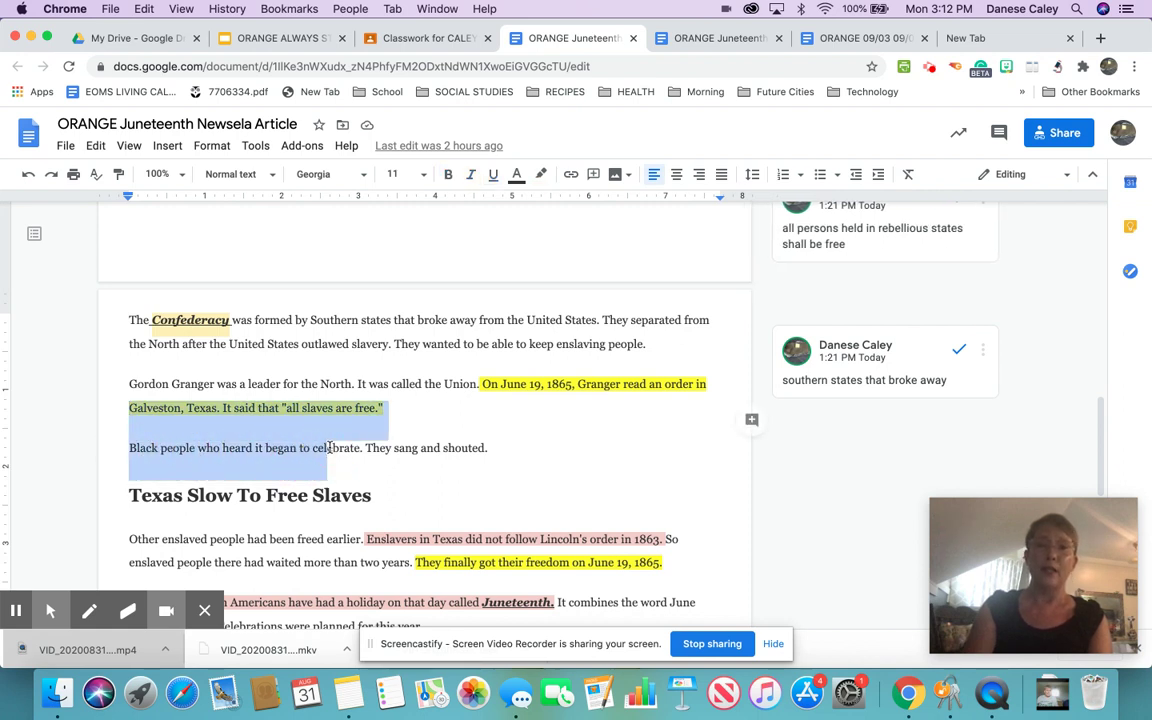
pyautogui.click(311, 326)
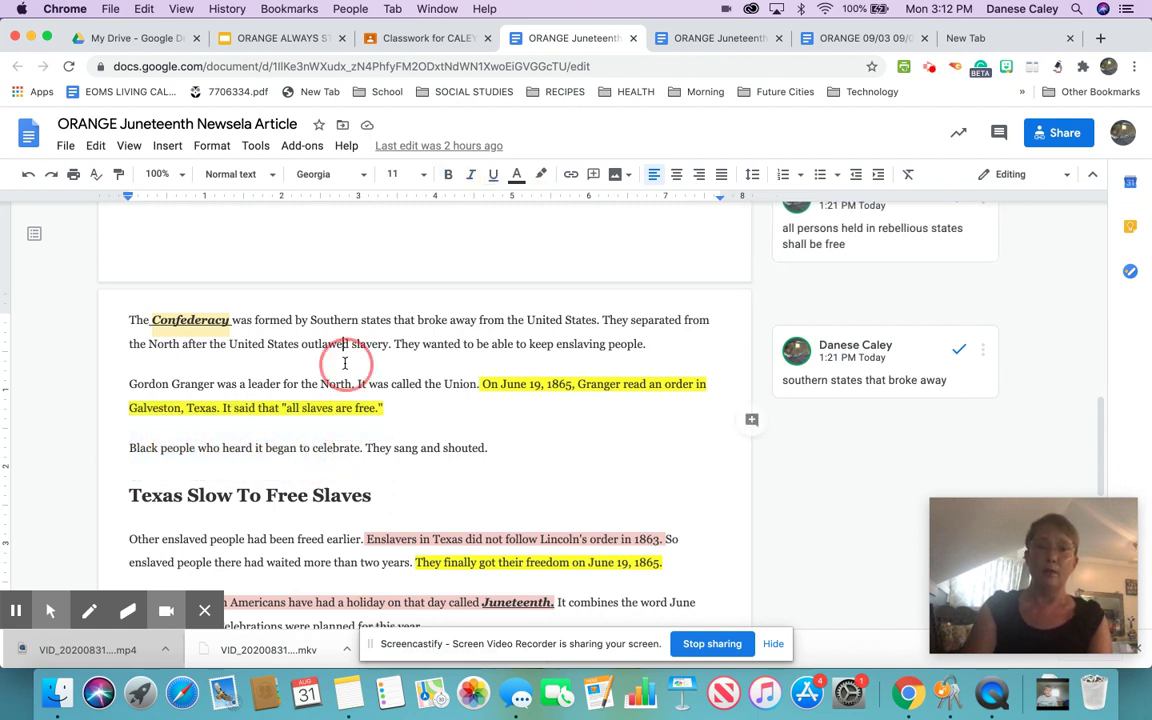
pyautogui.click(215, 320)
pyautogui.scroll(2, 300, 326)
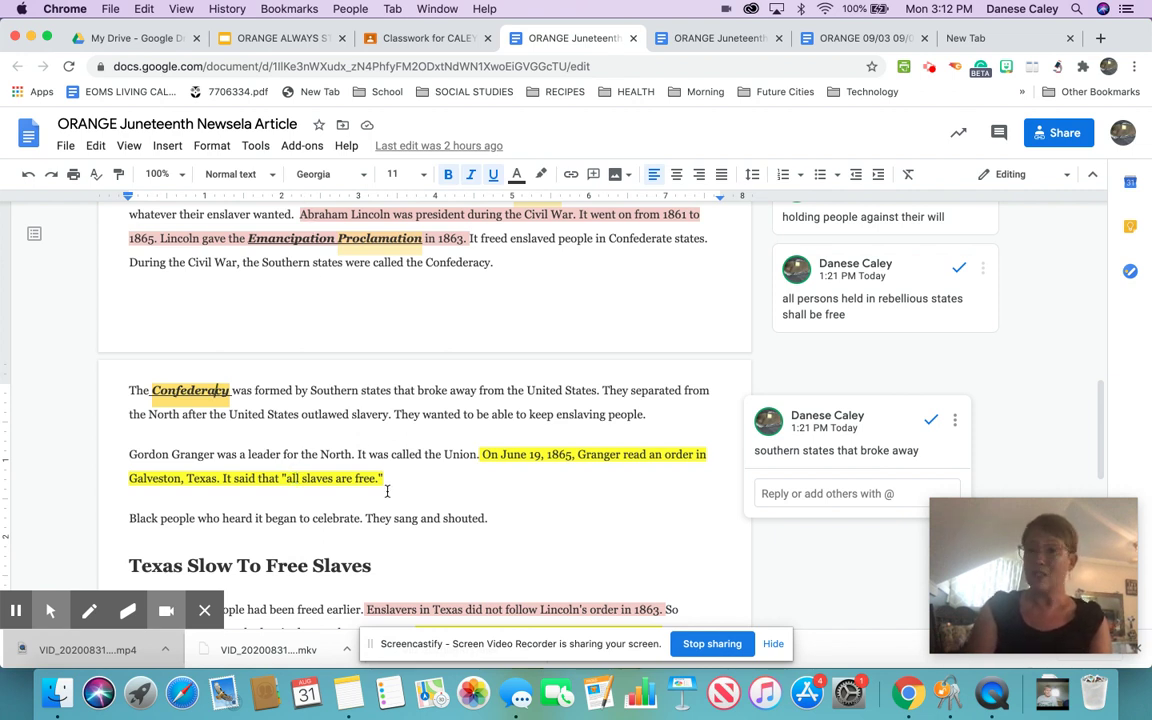
pyautogui.moveTo(385, 481); pyautogui.dragTo(126, 480)
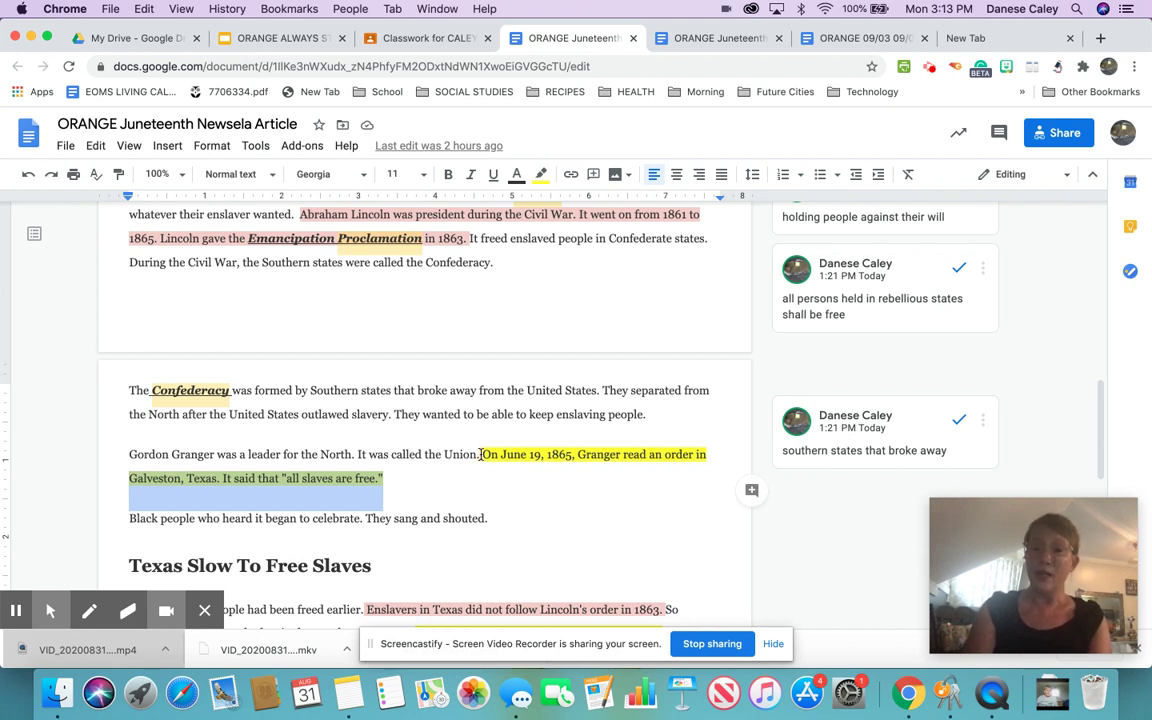
pyautogui.moveTo(480, 455); pyautogui.dragTo(533, 482)
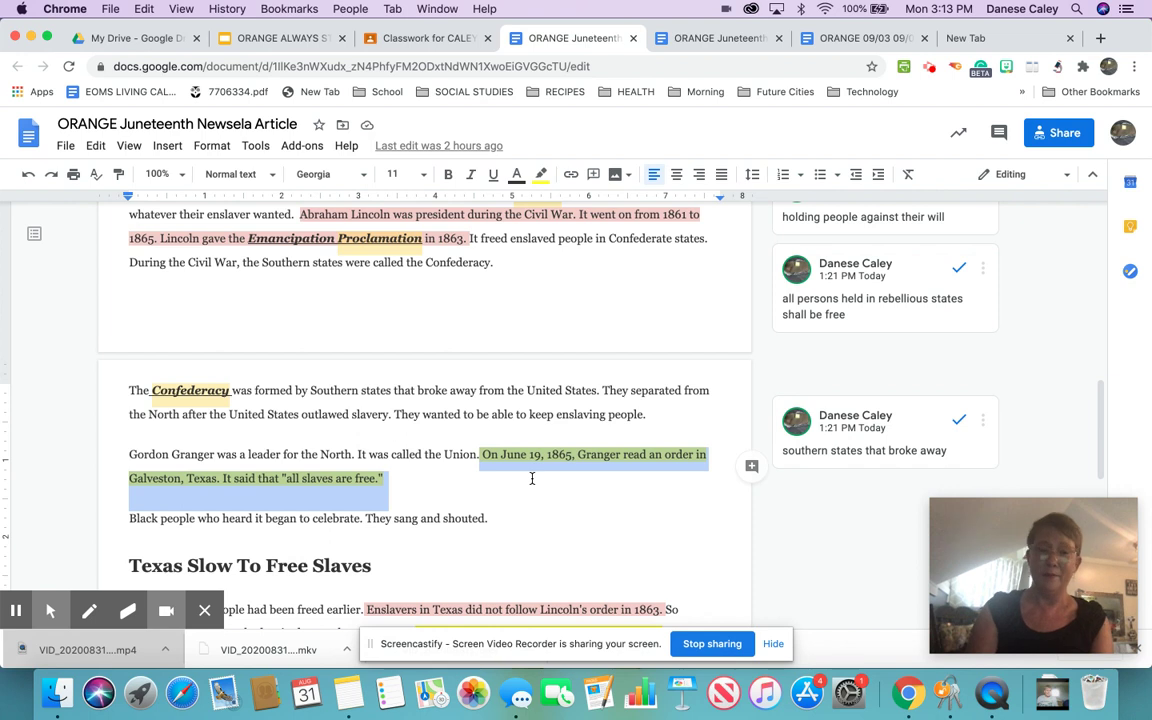
# Go through the pink and yellow highlighted sentences in the section "Texas Slow To Free Slaves"
pyautogui.scroll(-5, 532, 478)
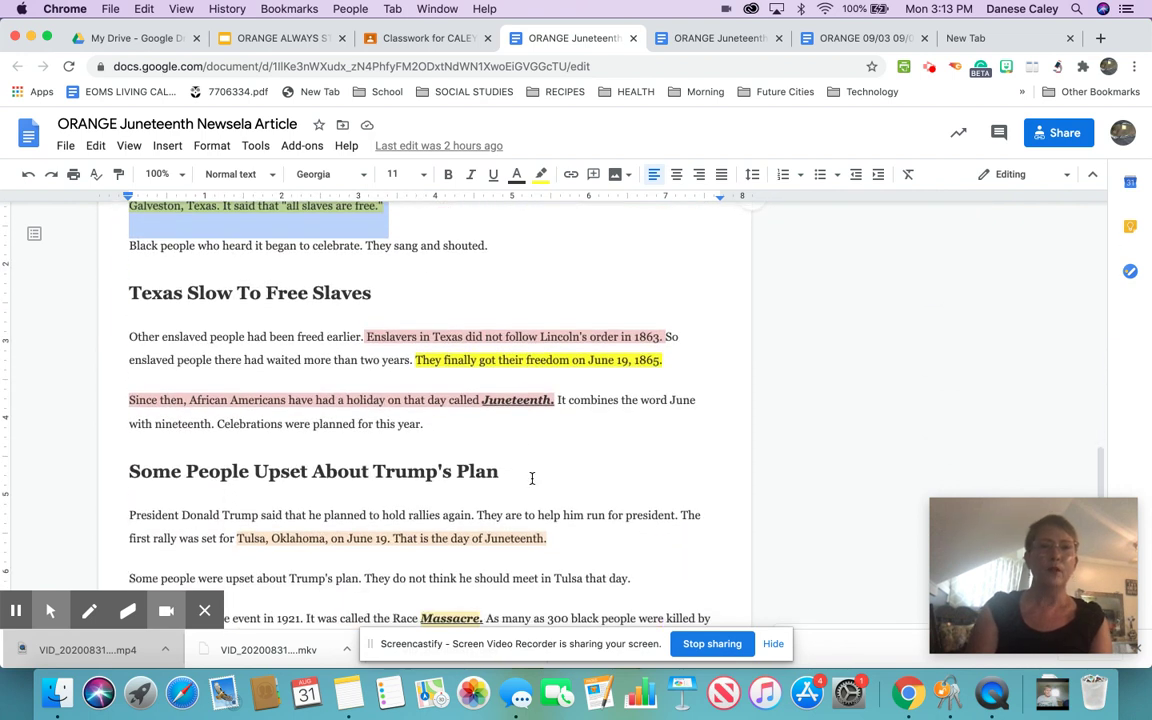
pyautogui.scroll(-1, 532, 478)
pyautogui.click(127, 236)
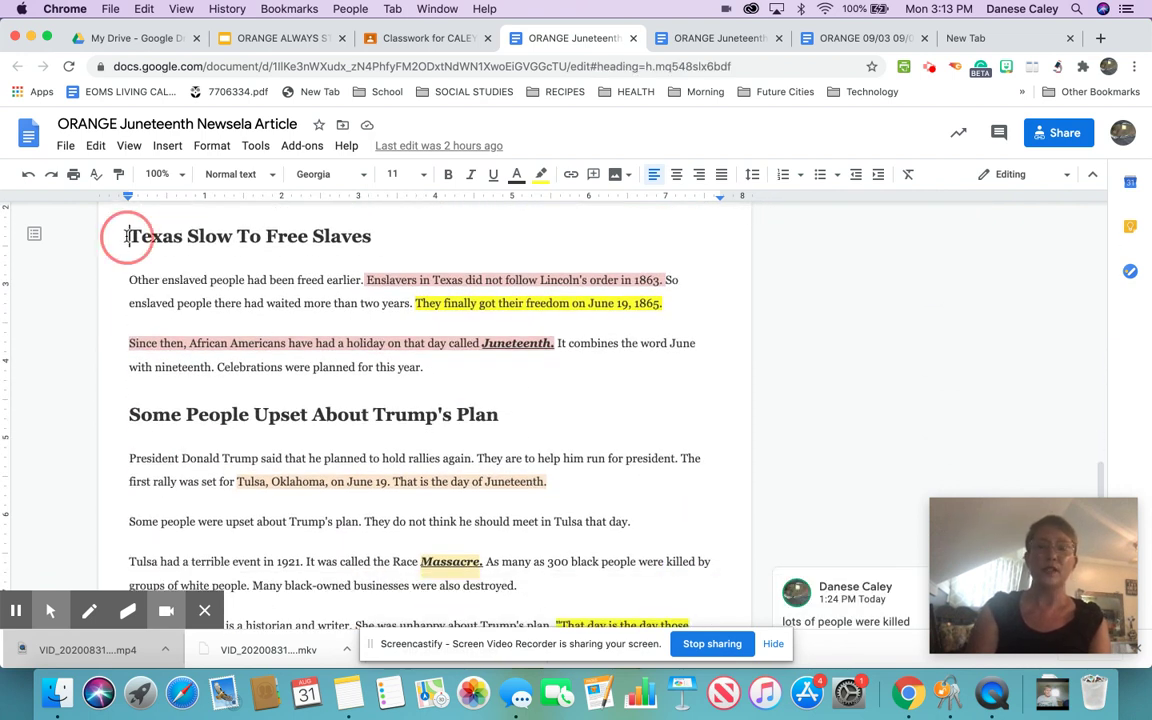
pyautogui.moveTo(127, 236); pyautogui.dragTo(165, 238)
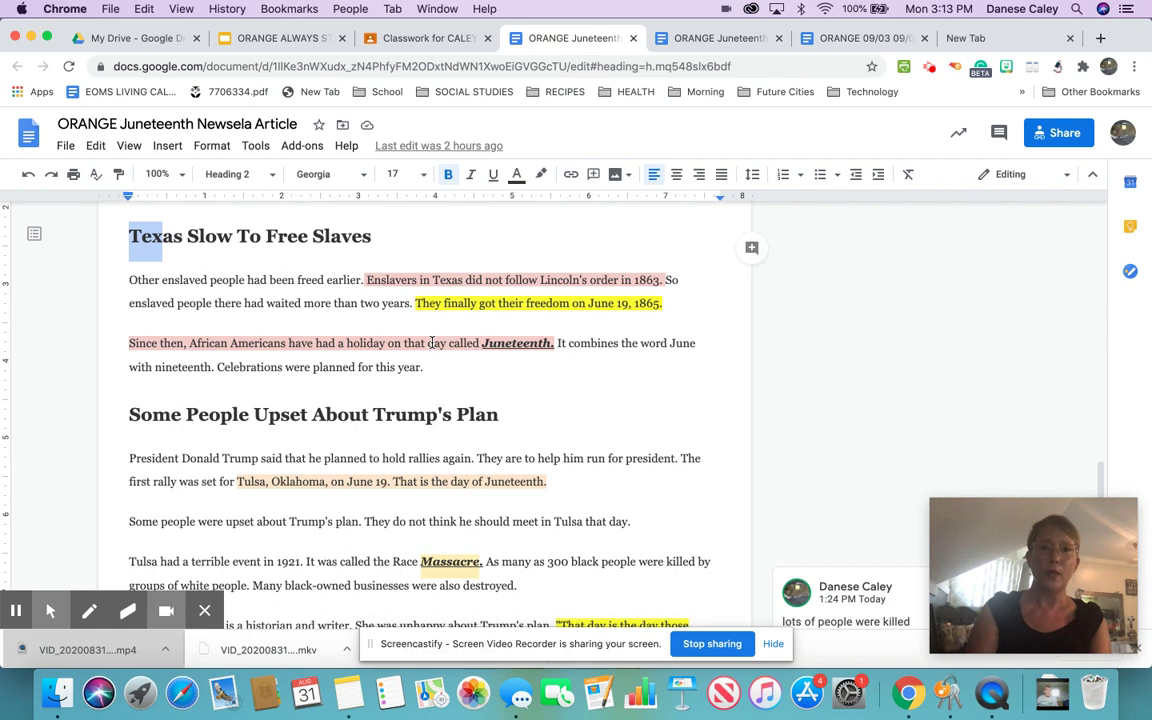
pyautogui.moveTo(367, 280); pyautogui.dragTo(513, 289)
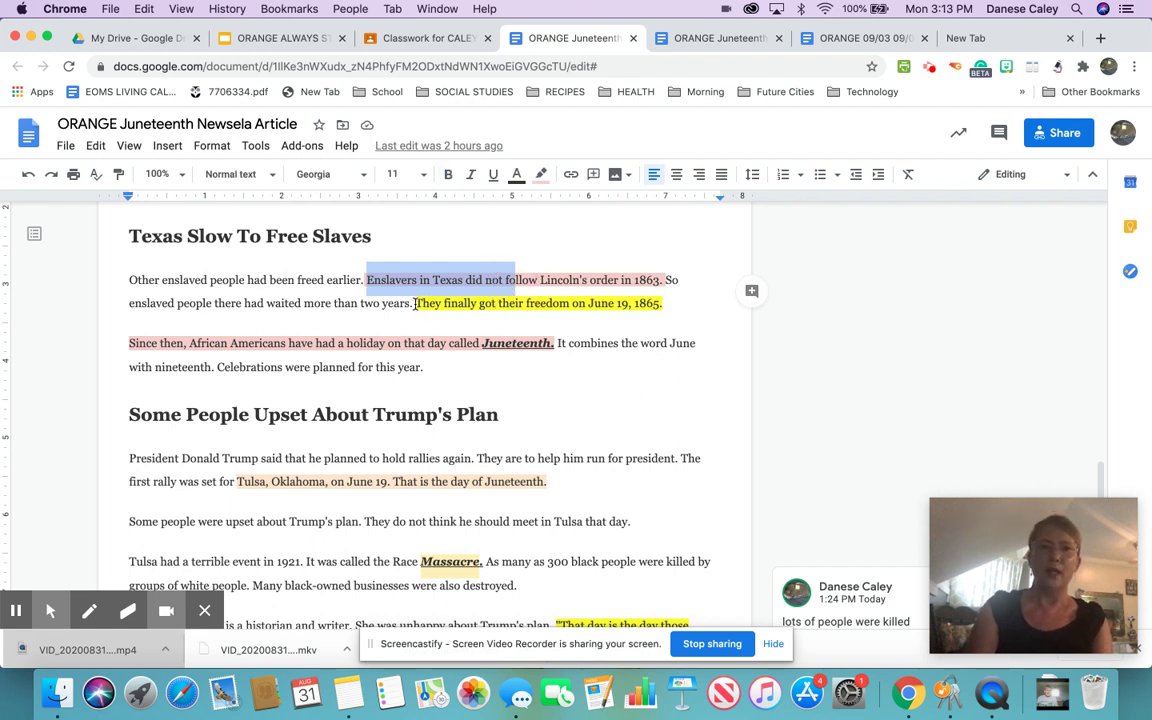
pyautogui.moveTo(415, 303); pyautogui.dragTo(660, 309)
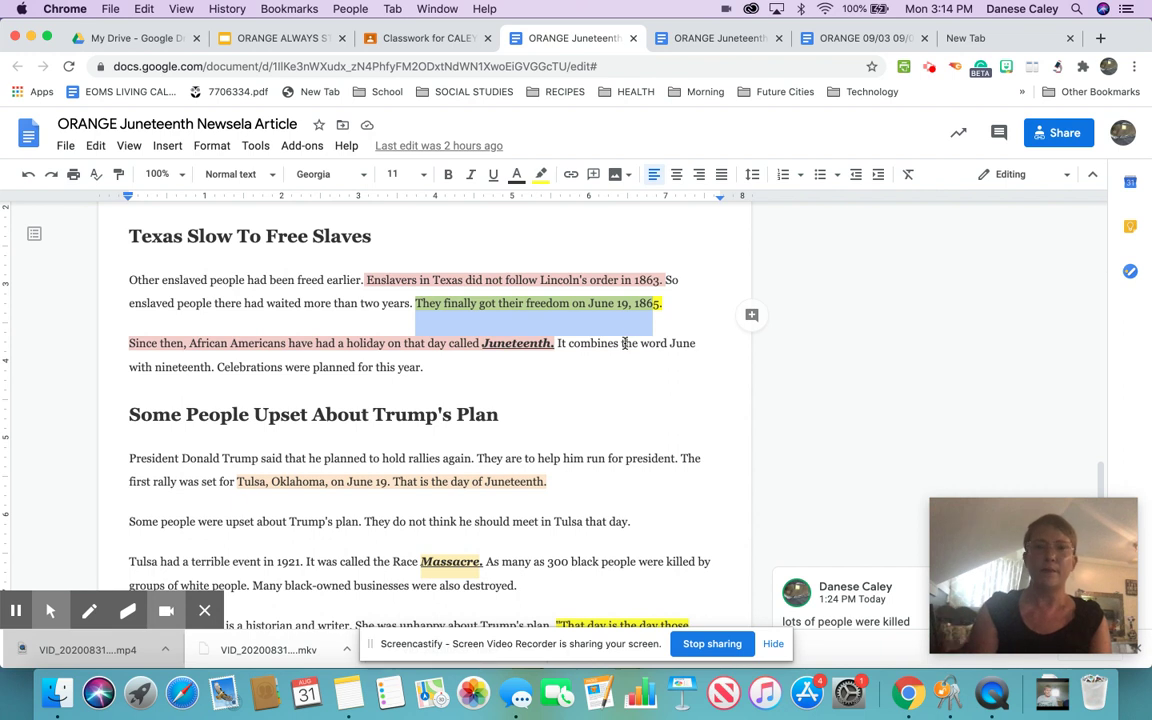
pyautogui.moveTo(551, 343); pyautogui.dragTo(141, 354)
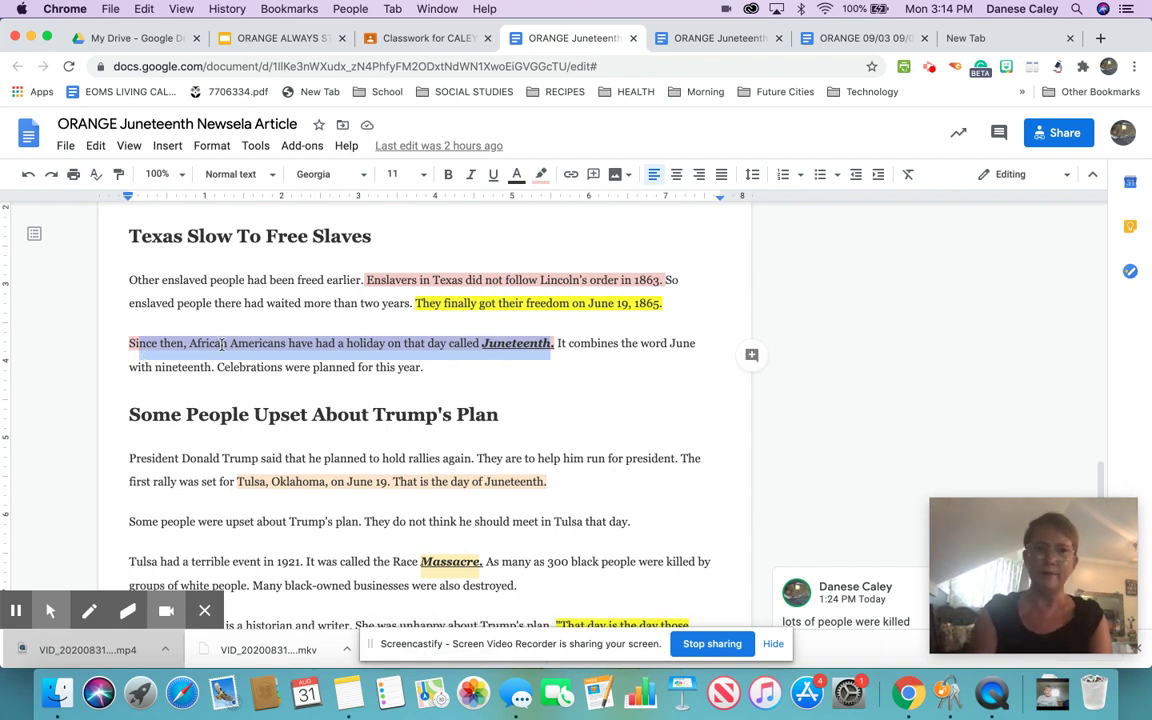
# Move "Tulsa, Oklahoma, on June 19. That is the day of Juneteenth." to just after the "T" of "They" in the same paragraph
pyautogui.scroll(-3, 222, 345)
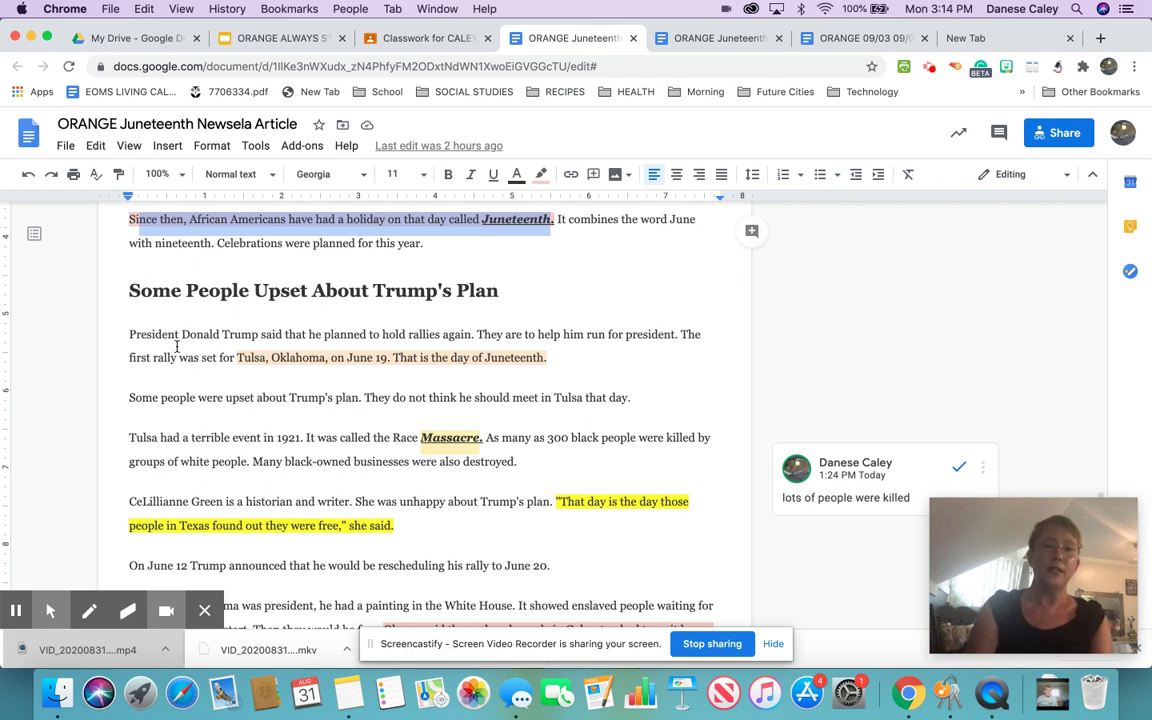
pyautogui.scroll(-1, 320, 338)
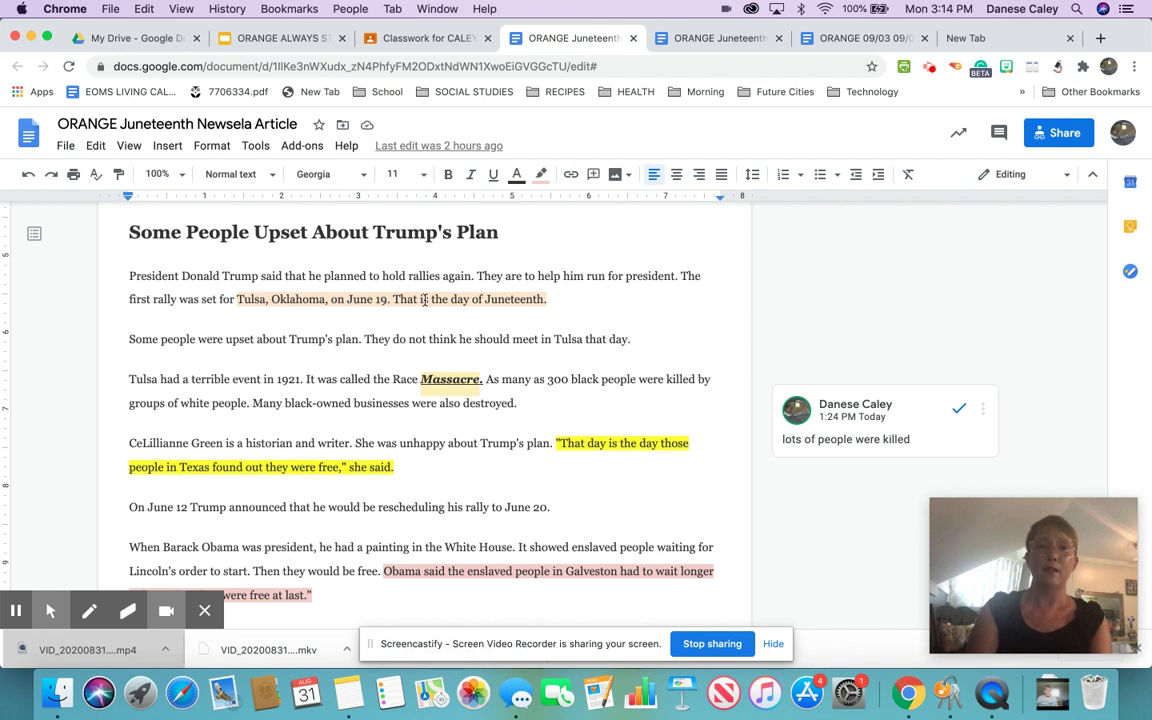
pyautogui.moveTo(564, 306); pyautogui.dragTo(239, 308)
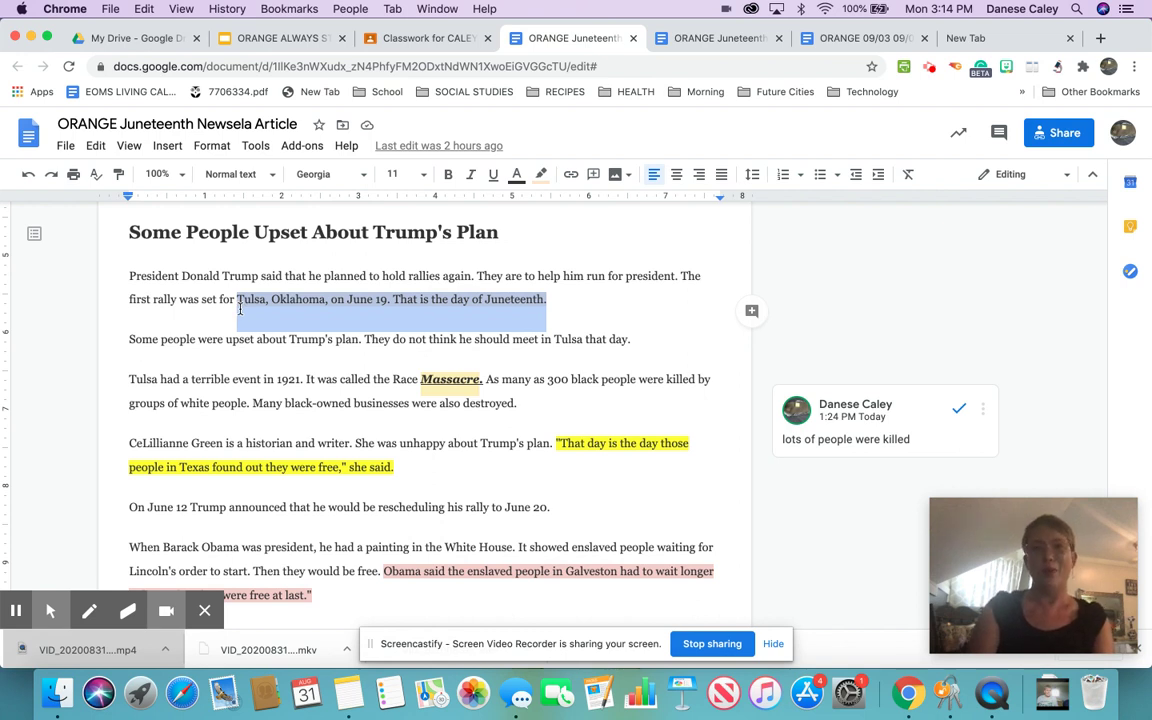
pyautogui.click(486, 293)
pyautogui.moveTo(486, 293); pyautogui.dragTo(478, 276)
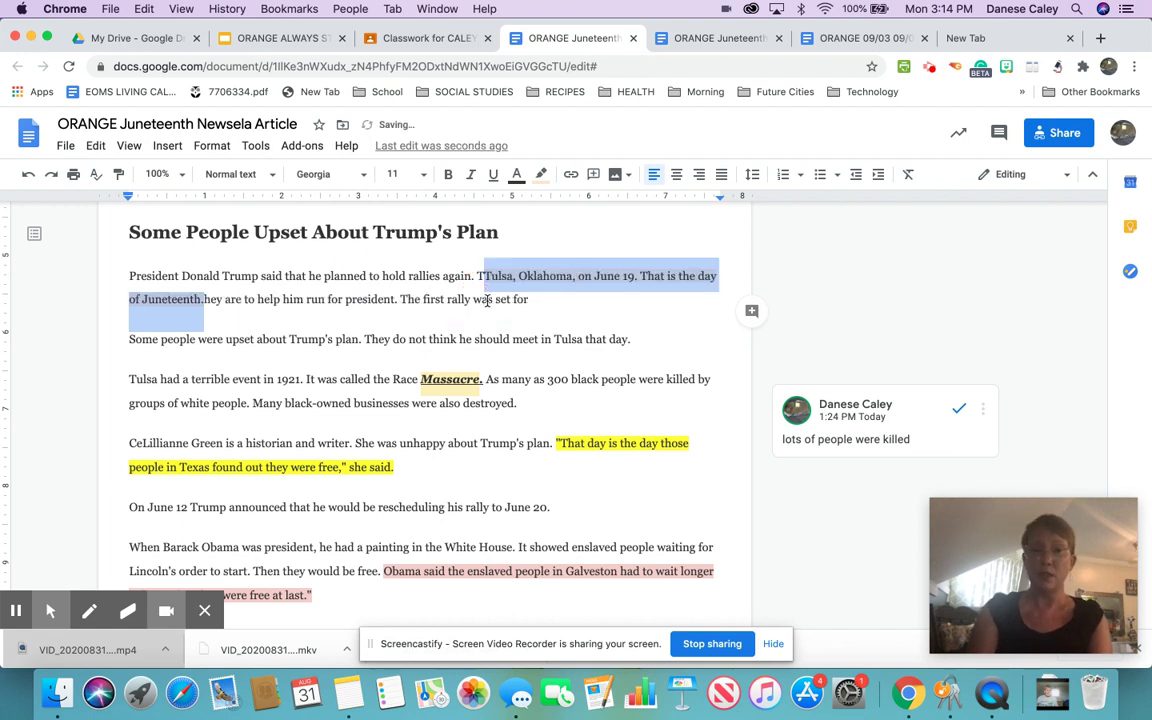
pyautogui.scroll(-1, 397, 354)
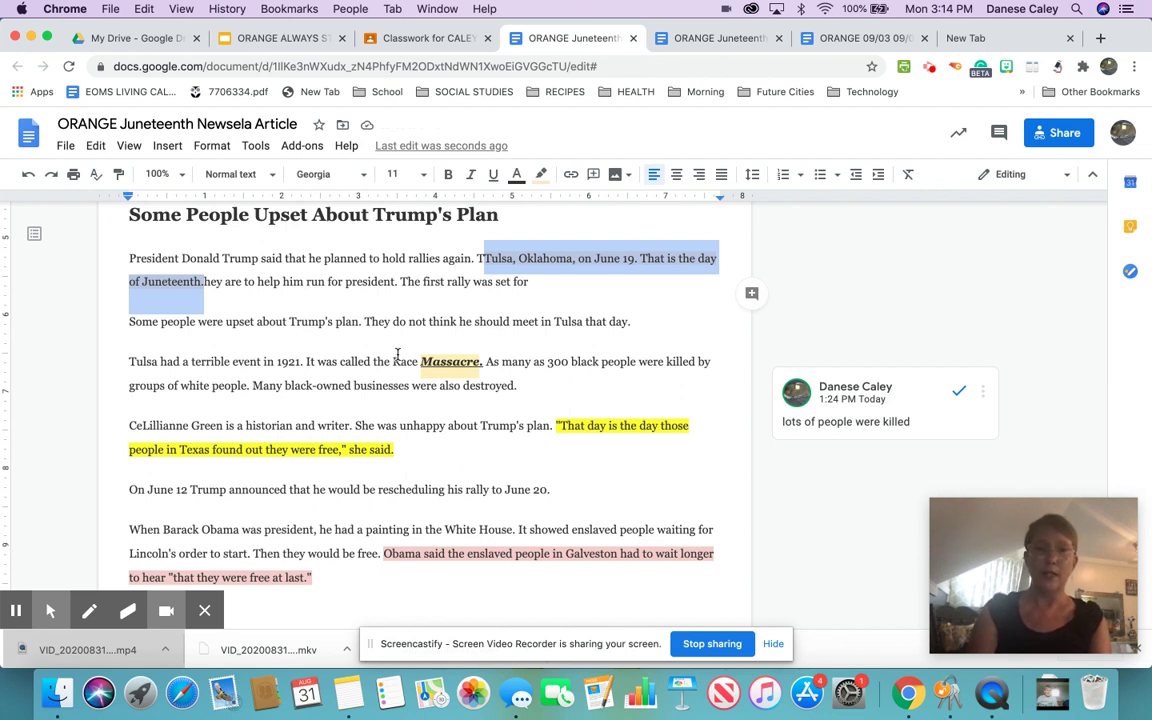
# Review the vocabulary comment on Massacre and select the unhighlighted paragraph about the 1921 event in Tulsa
pyautogui.scroll(-2, 323, 346)
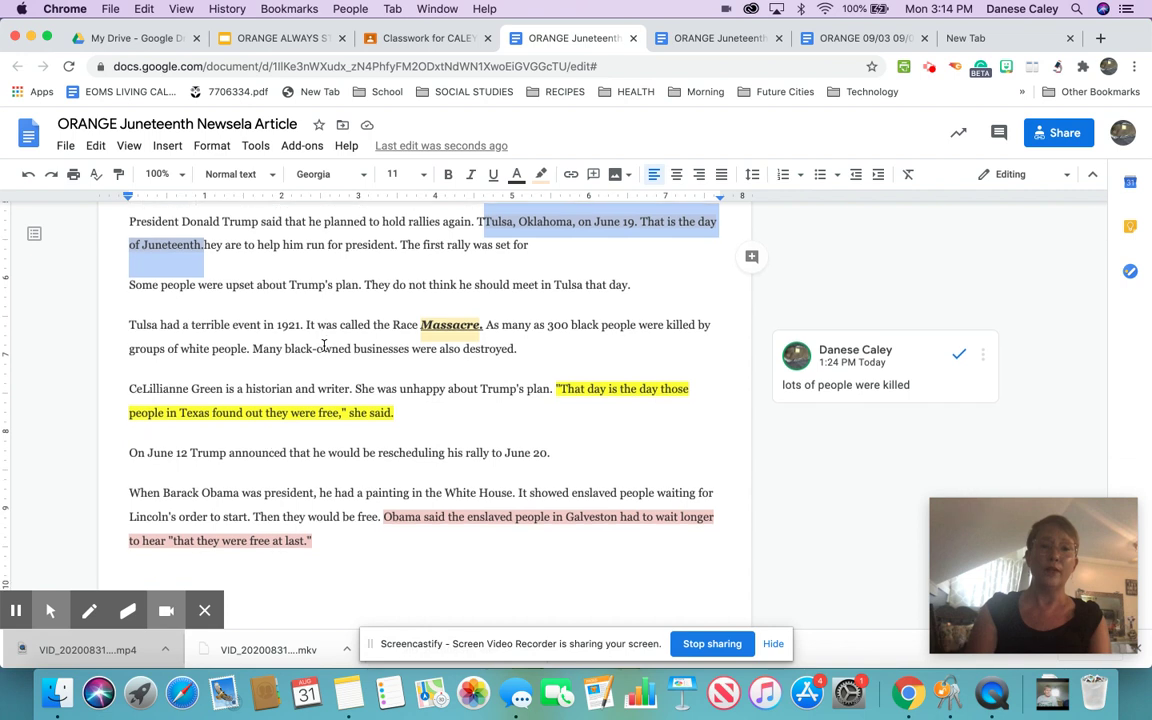
pyautogui.scroll(-1, 323, 346)
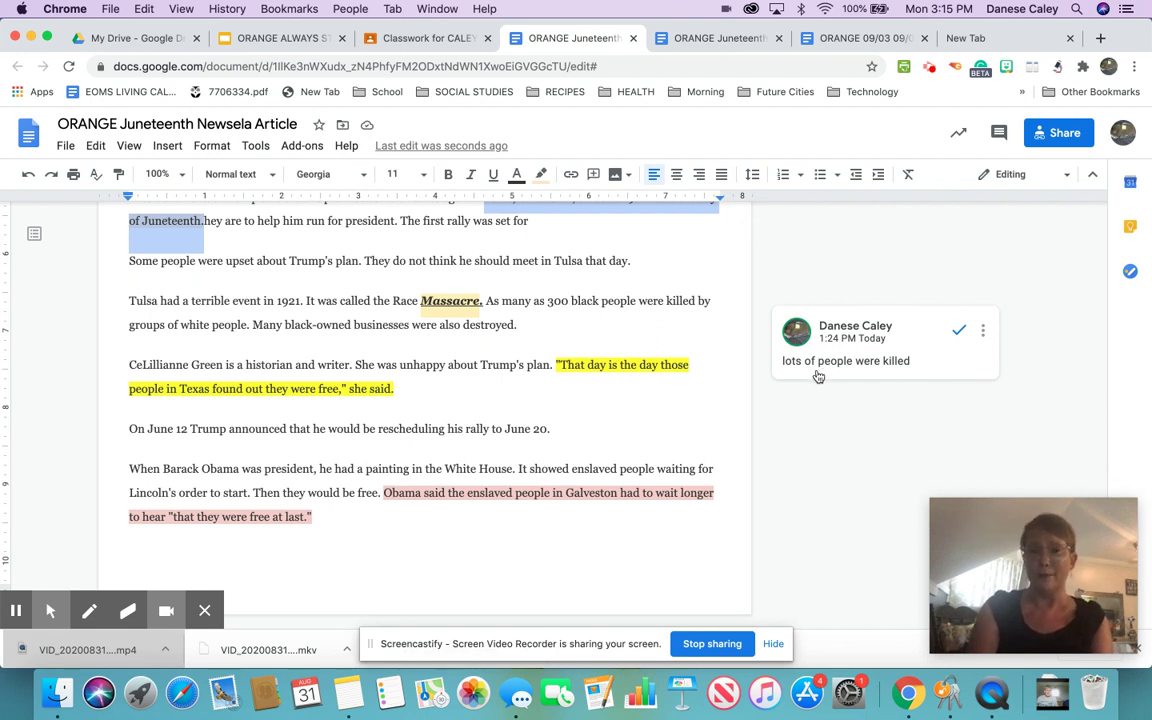
pyautogui.click(532, 327)
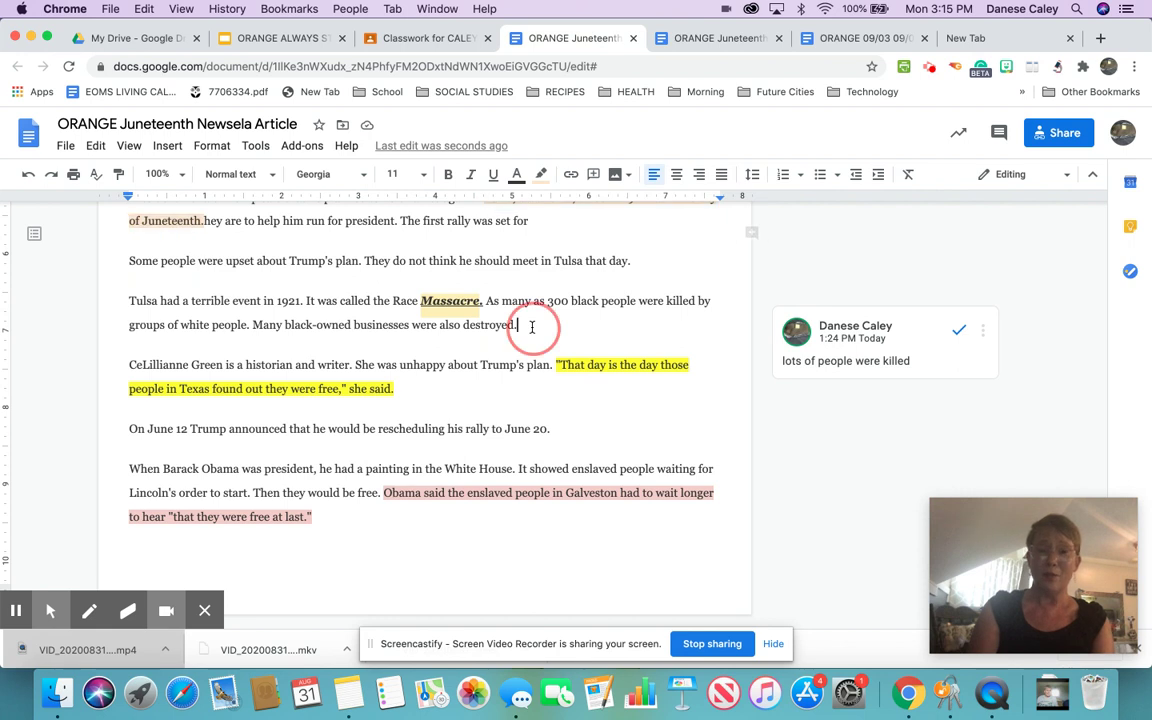
pyautogui.moveTo(532, 327); pyautogui.dragTo(131, 301)
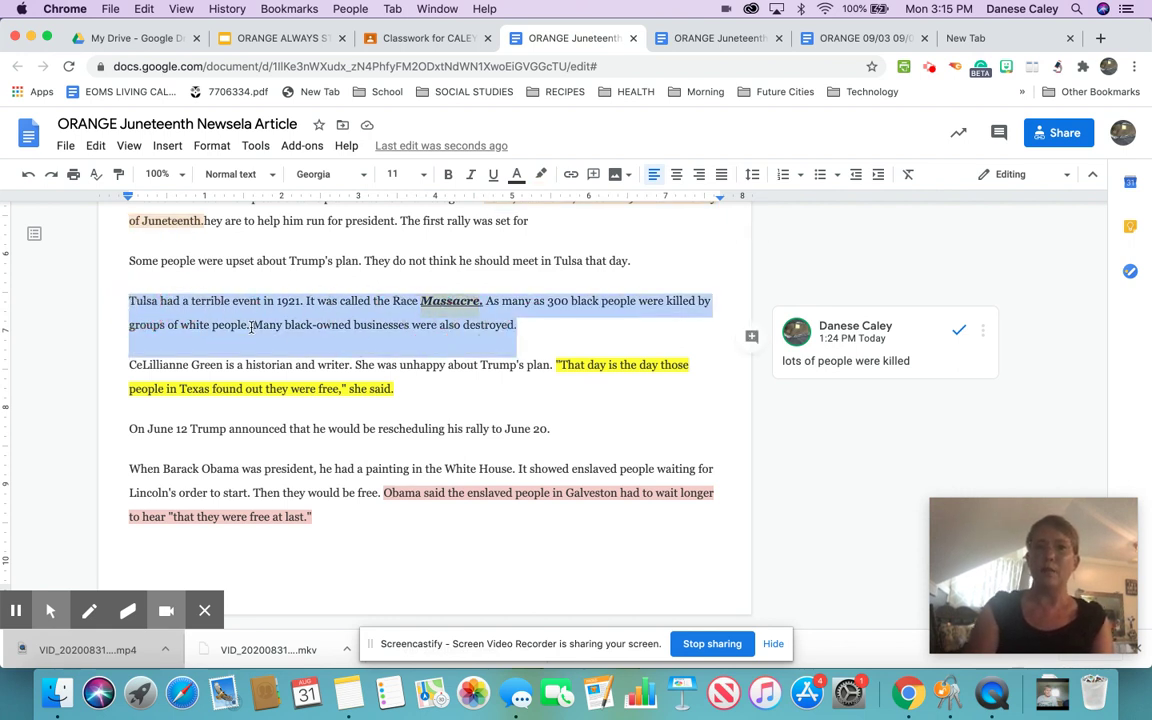
pyautogui.scroll(2, 278, 315)
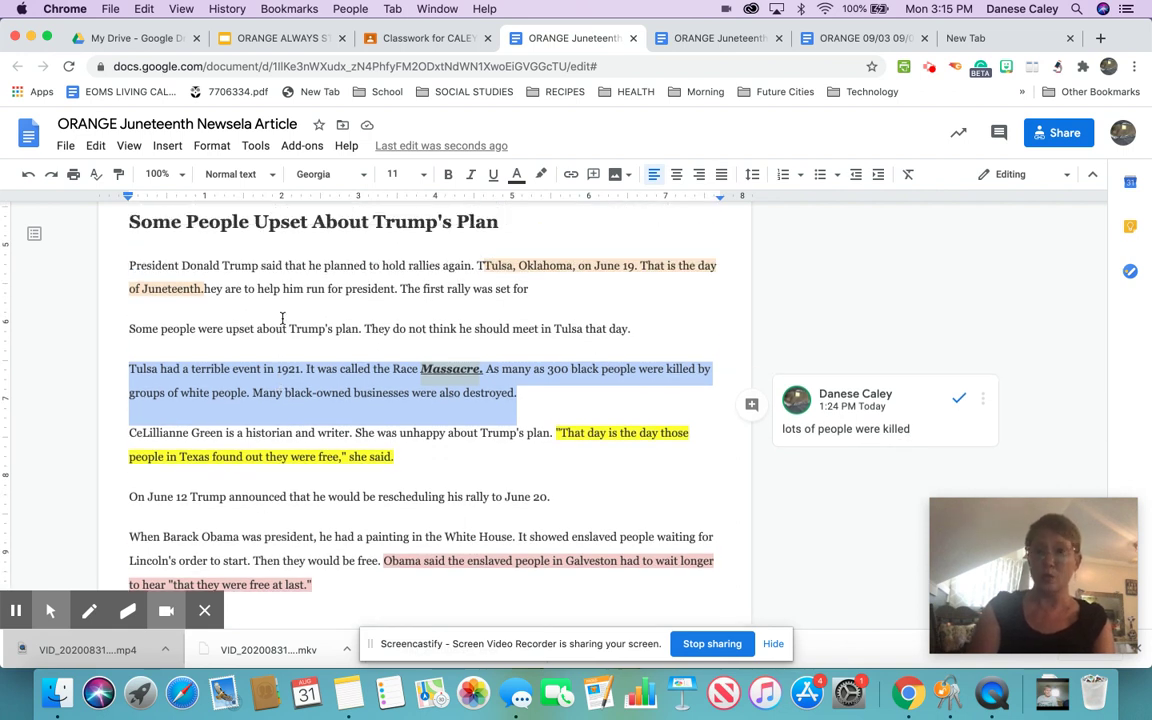
pyautogui.scroll(-2, 293, 370)
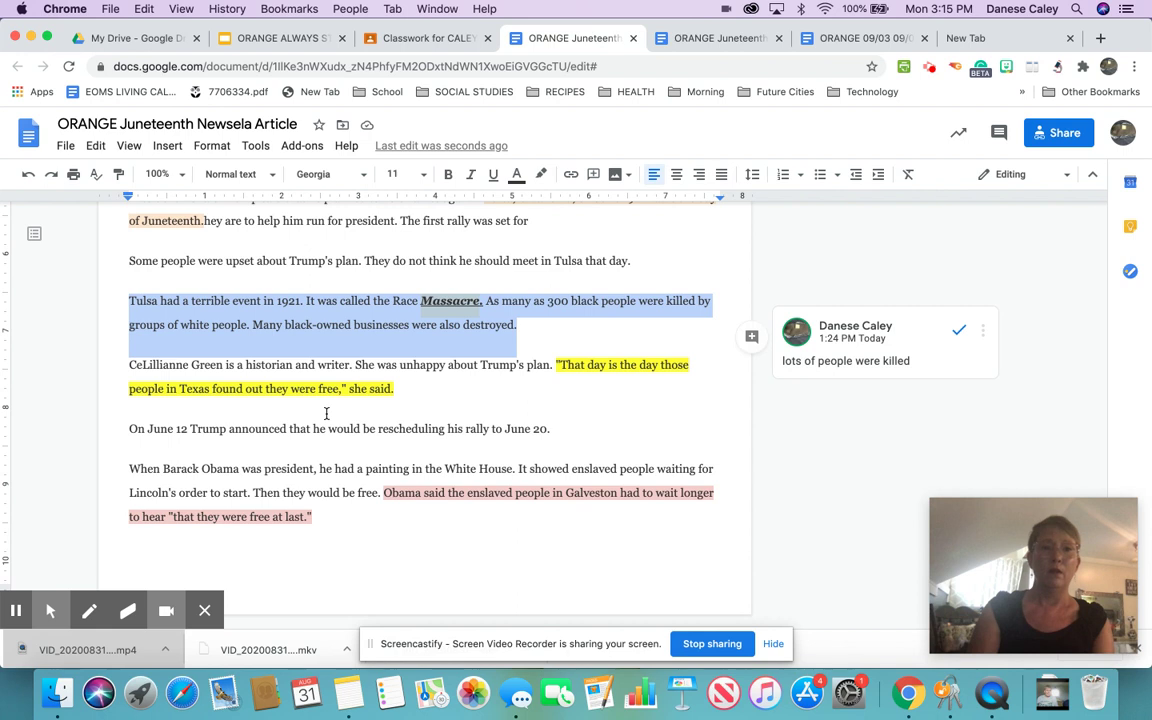
# Examine the historian's yellow-highlighted quote and the sentence introducing her, and select the pink-highlighted sentence about Obama and Galveston
pyautogui.click(207, 366)
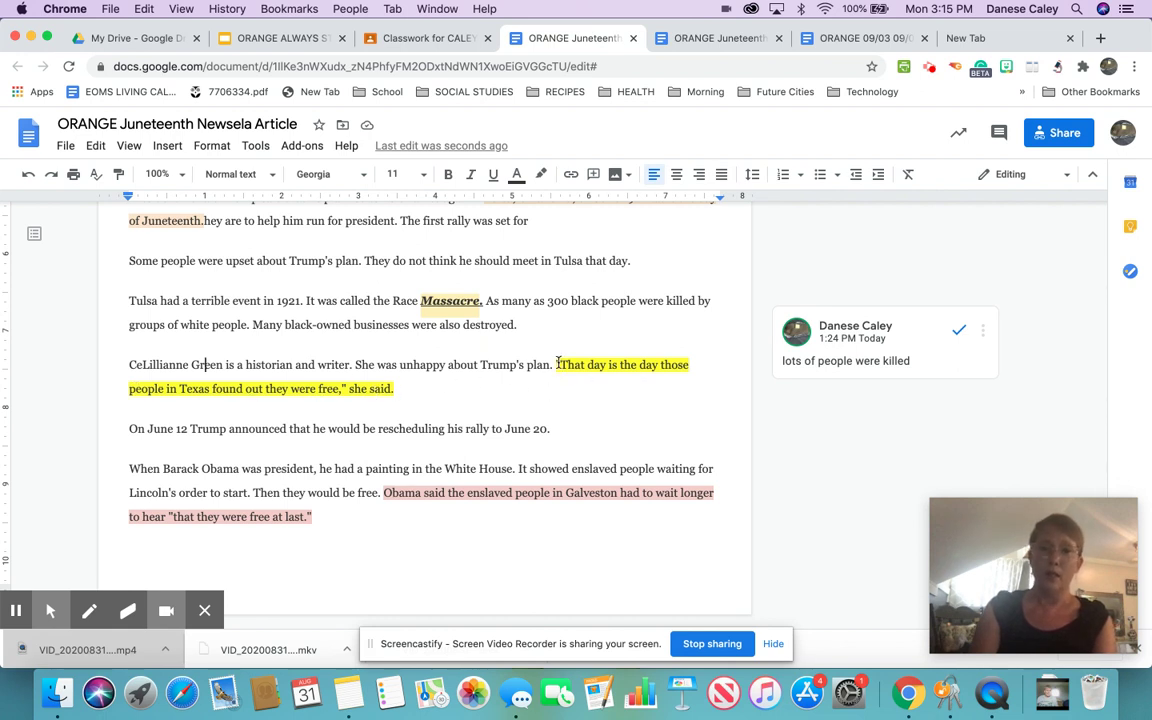
pyautogui.moveTo(557, 366); pyautogui.dragTo(586, 387)
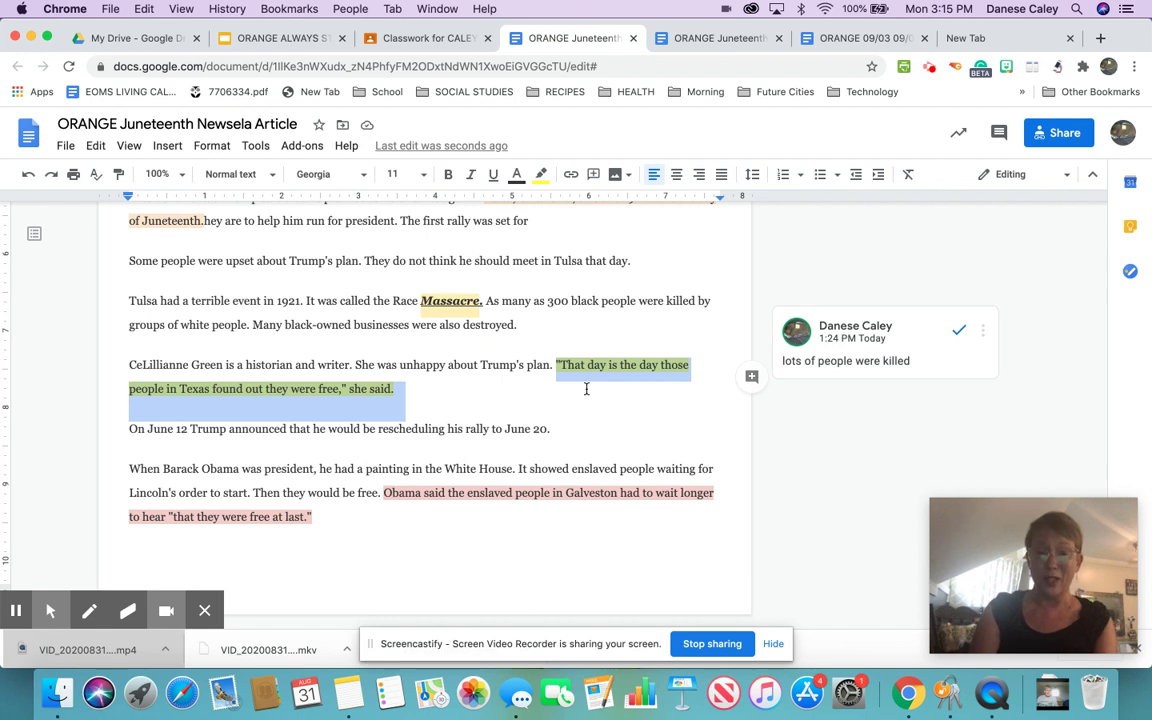
pyautogui.moveTo(309, 365); pyautogui.dragTo(131, 365)
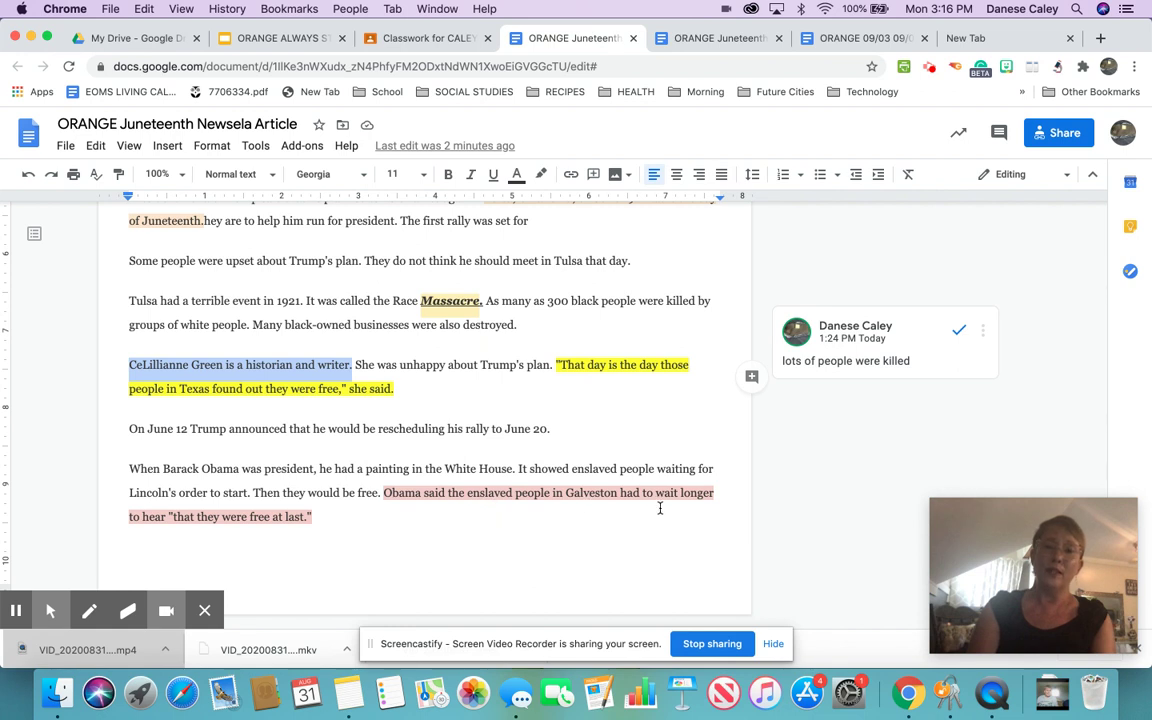
pyautogui.click(265, 538)
pyautogui.moveTo(384, 494); pyautogui.dragTo(410, 516)
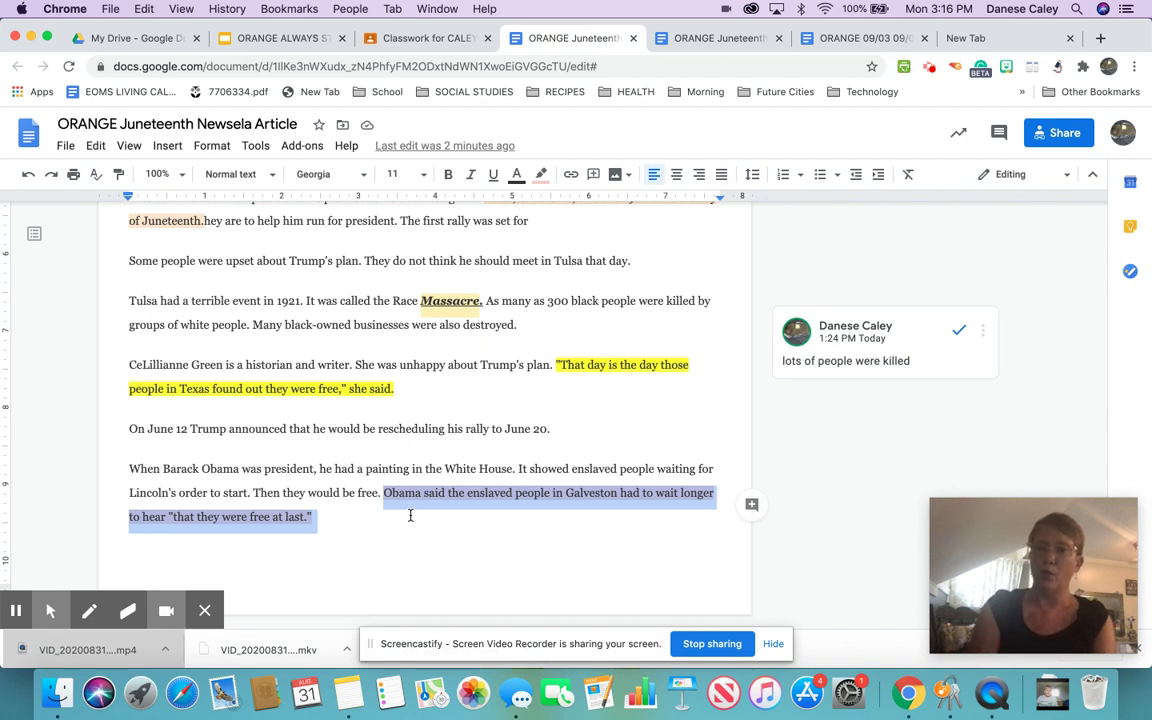
# Reread the highlighting directions and the author's claim, and look over the article's opening paragraphs again
pyautogui.scroll(3, 410, 515)
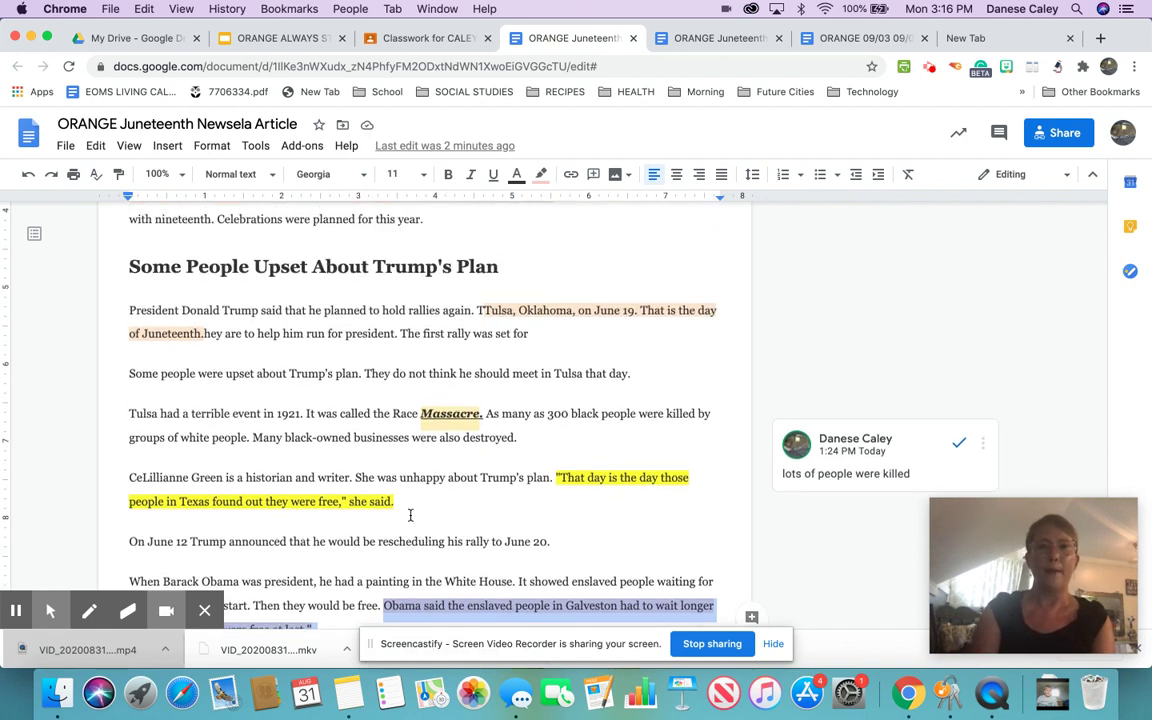
pyautogui.scroll(10, 410, 515)
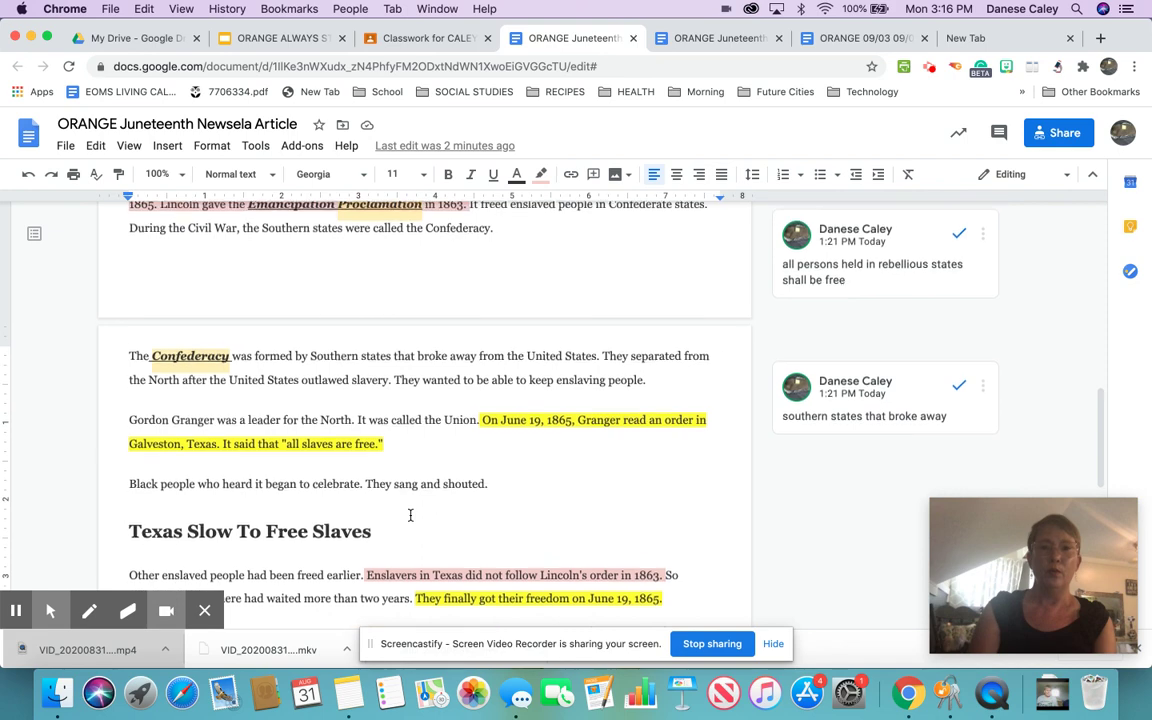
pyautogui.scroll(10, 410, 515)
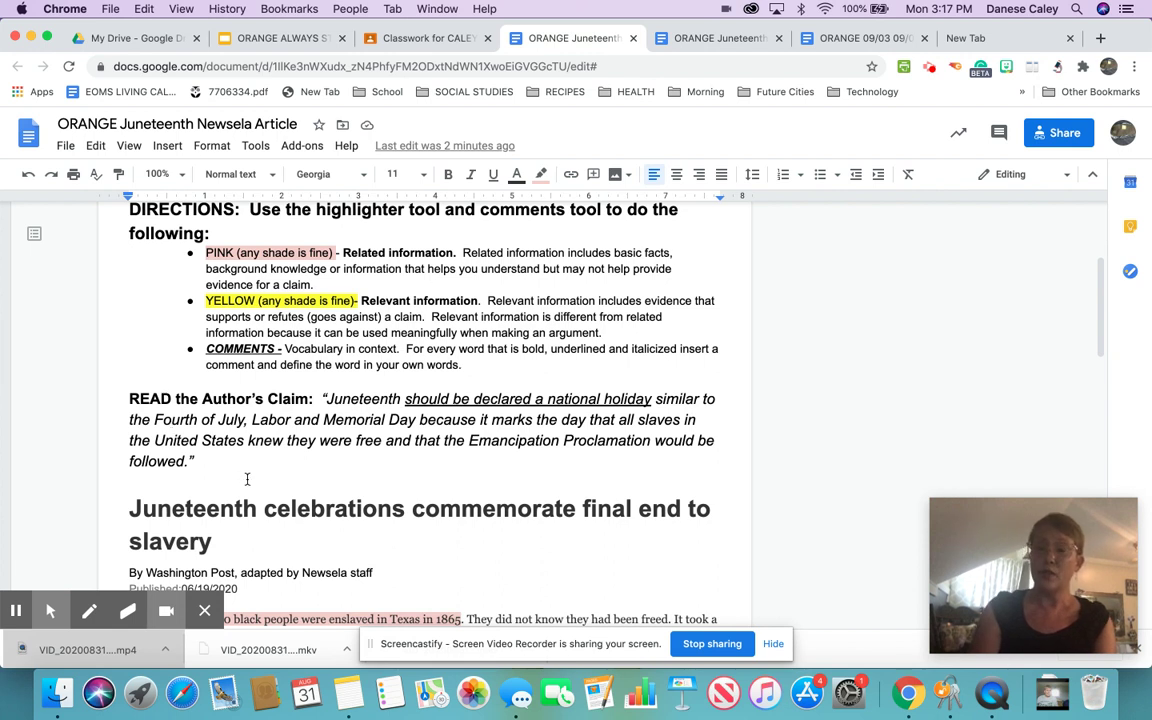
pyautogui.scroll(-2, 247, 479)
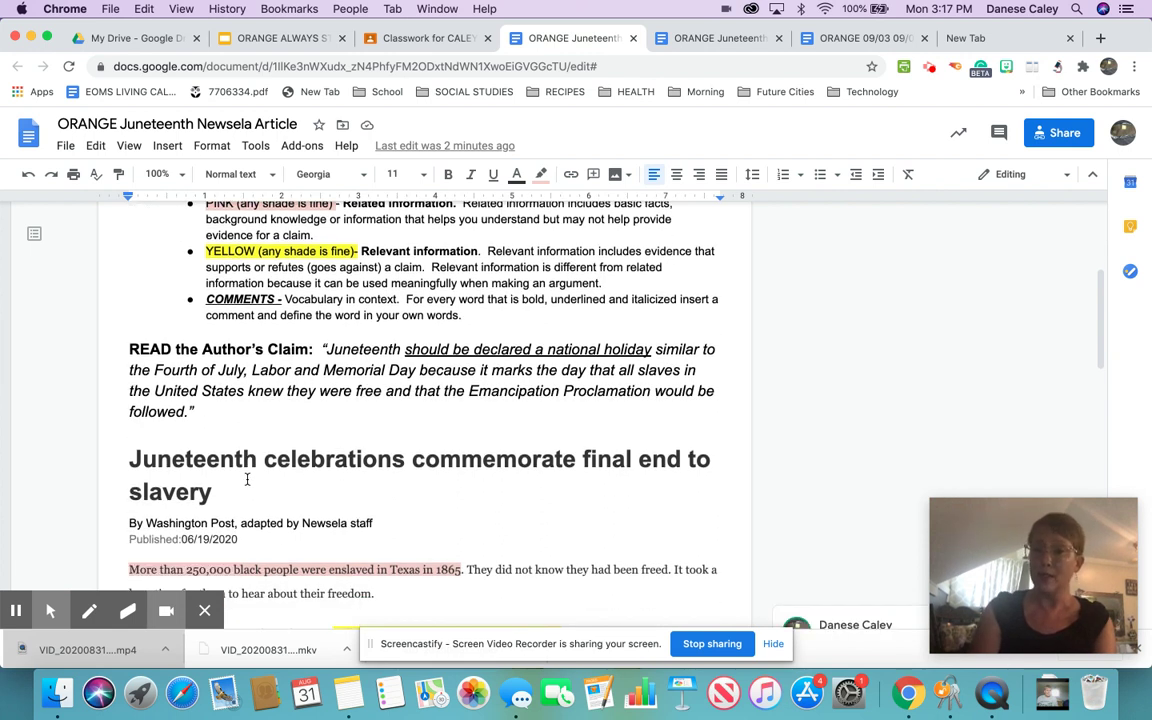
pyautogui.scroll(-5, 247, 479)
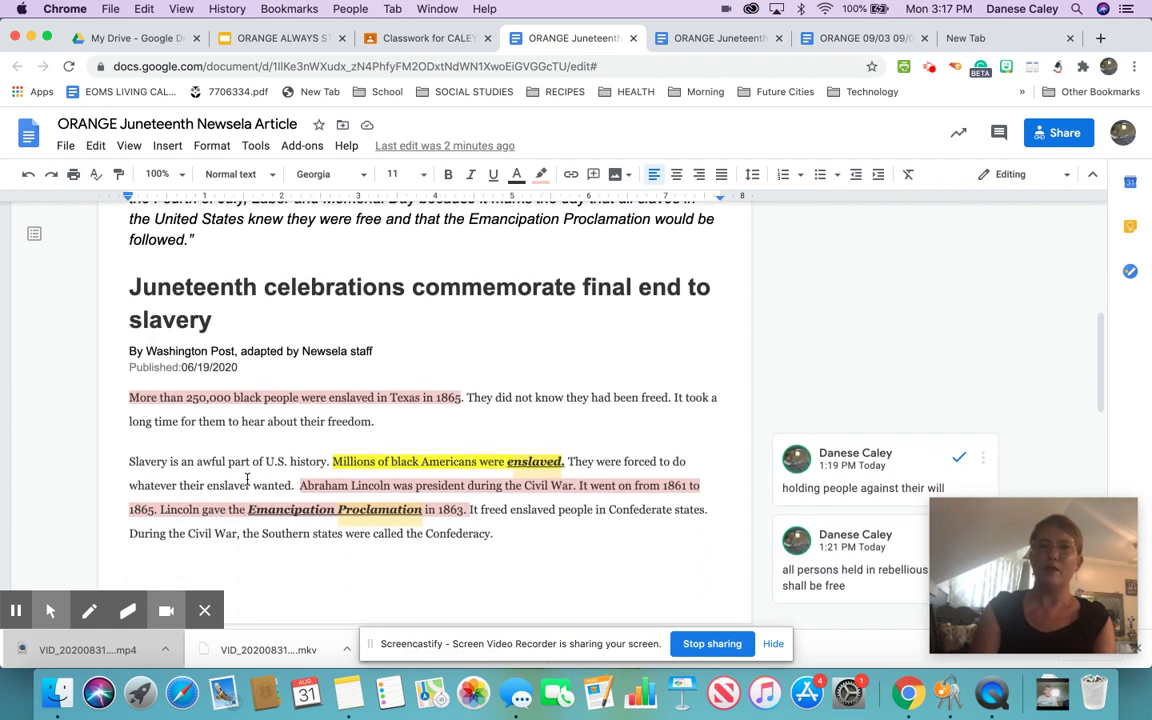
pyautogui.scroll(-2, 247, 479)
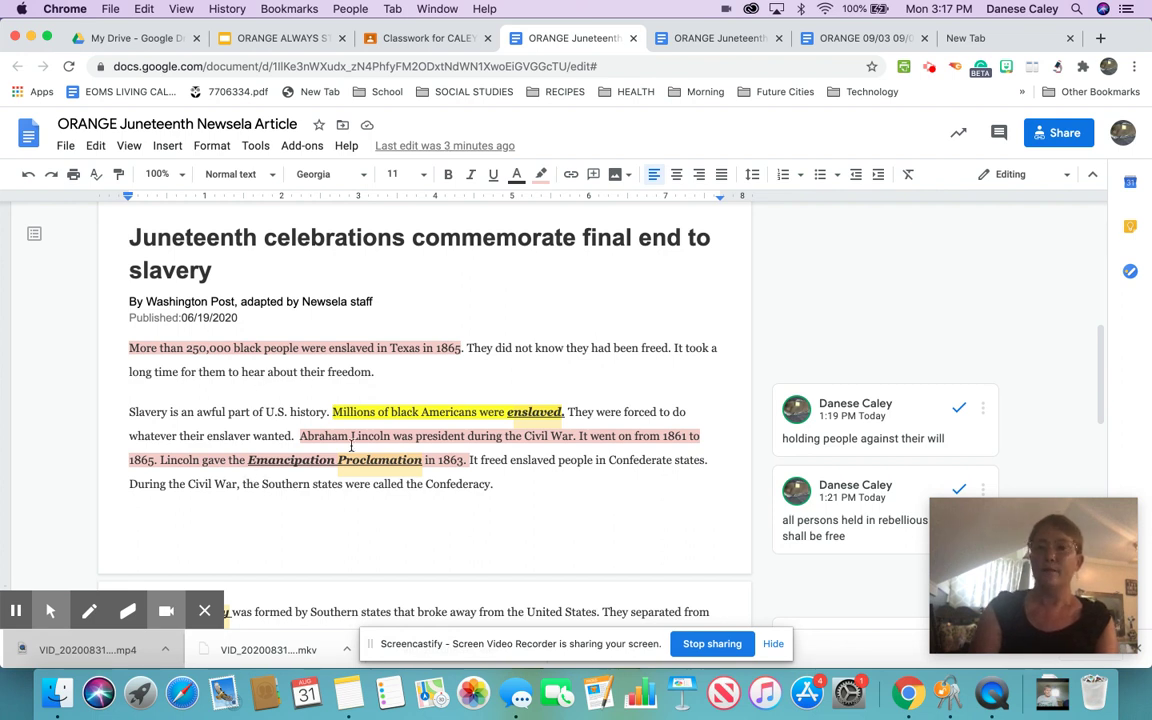
pyautogui.scroll(-2, 351, 446)
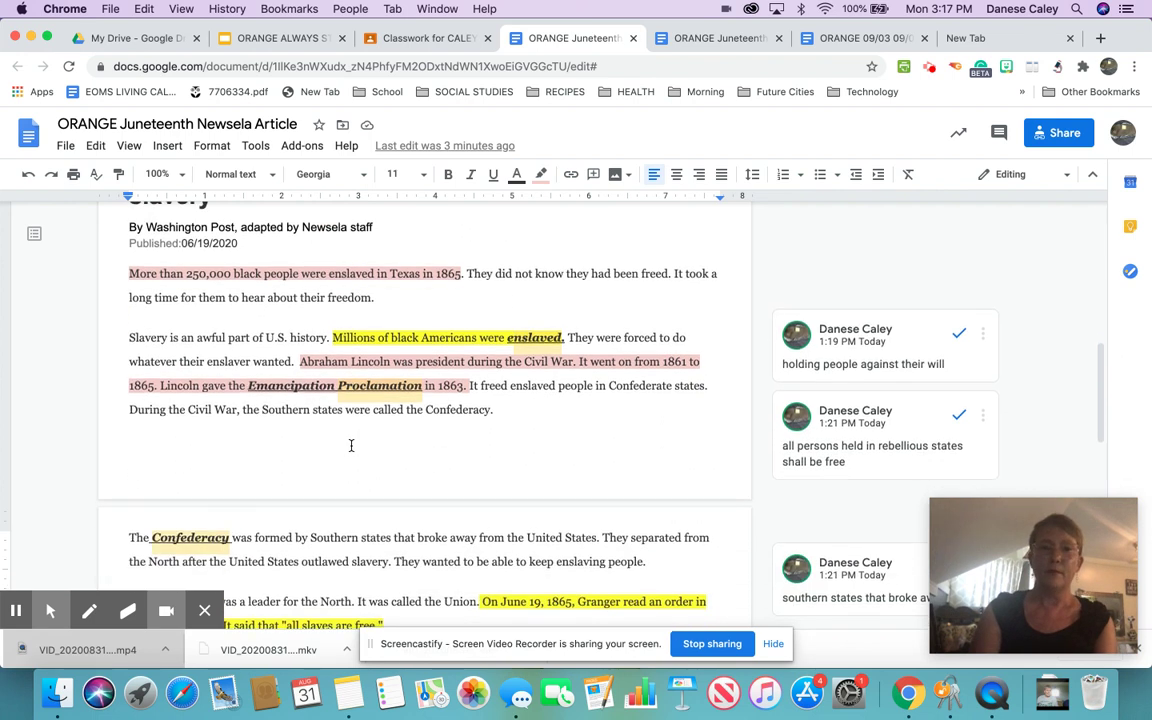
# Point out the yellow evidence by selecting "Millions of black Americans were enslaved." and the June 19, 1865 order read in Galveston
pyautogui.click(330, 337)
pyautogui.moveTo(330, 337); pyautogui.dragTo(568, 343)
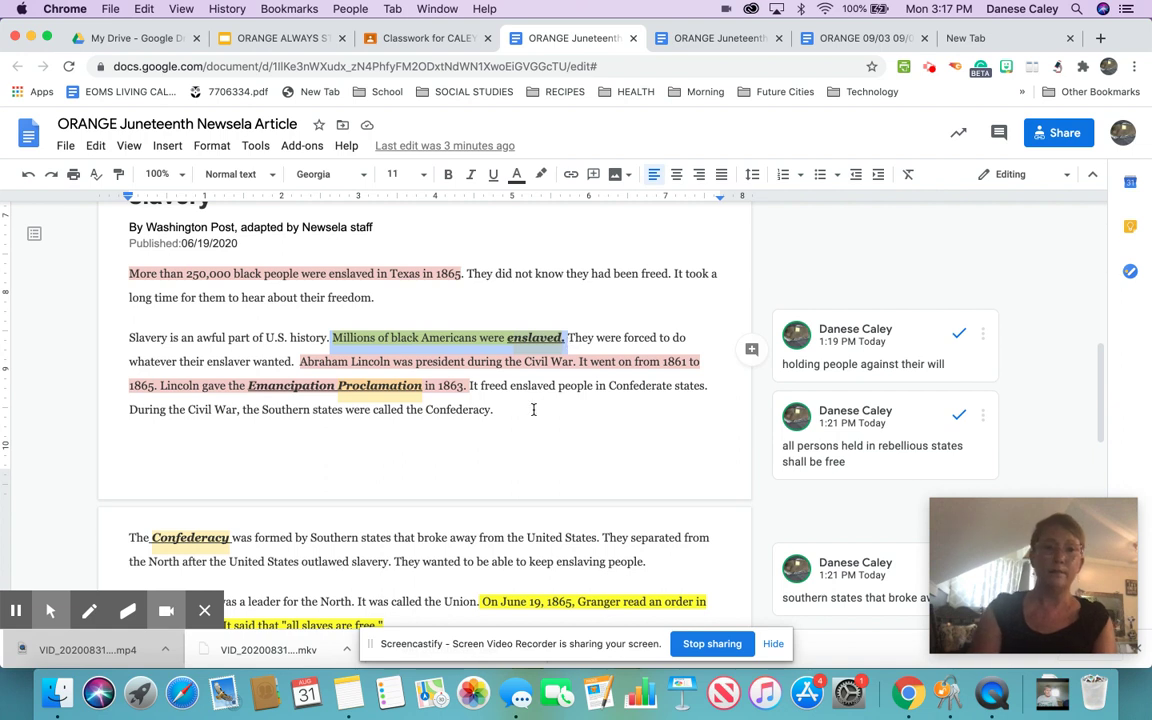
pyautogui.scroll(-5, 534, 408)
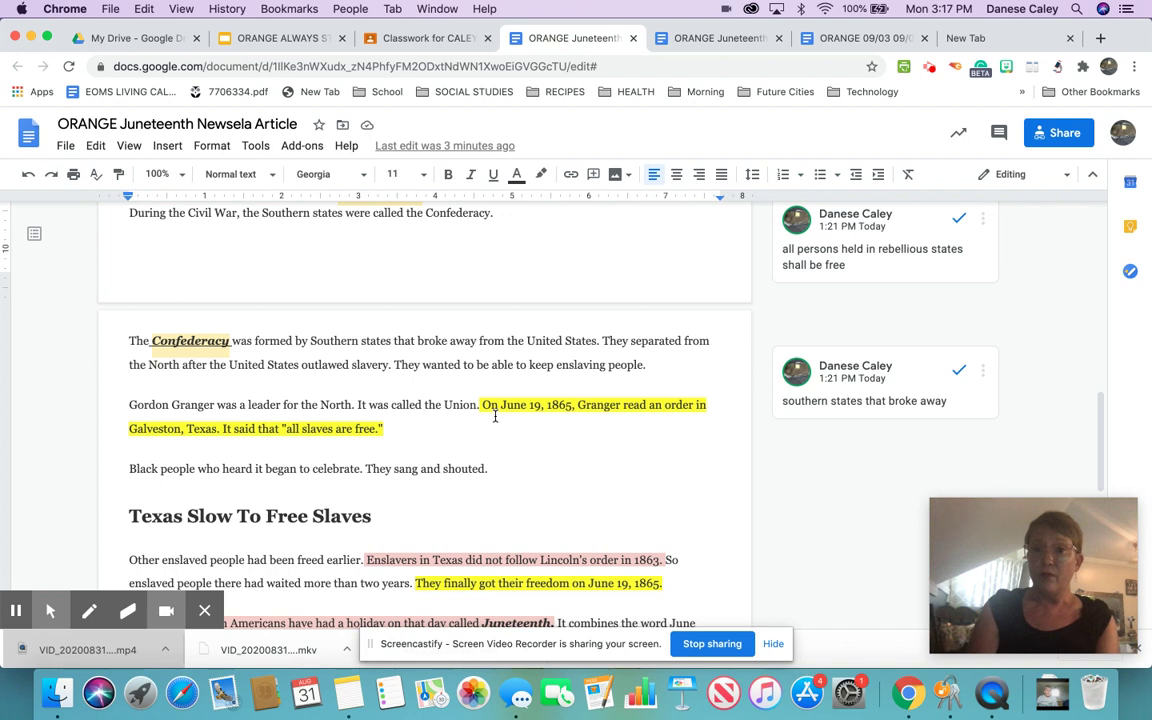
pyautogui.moveTo(498, 408); pyautogui.dragTo(621, 425)
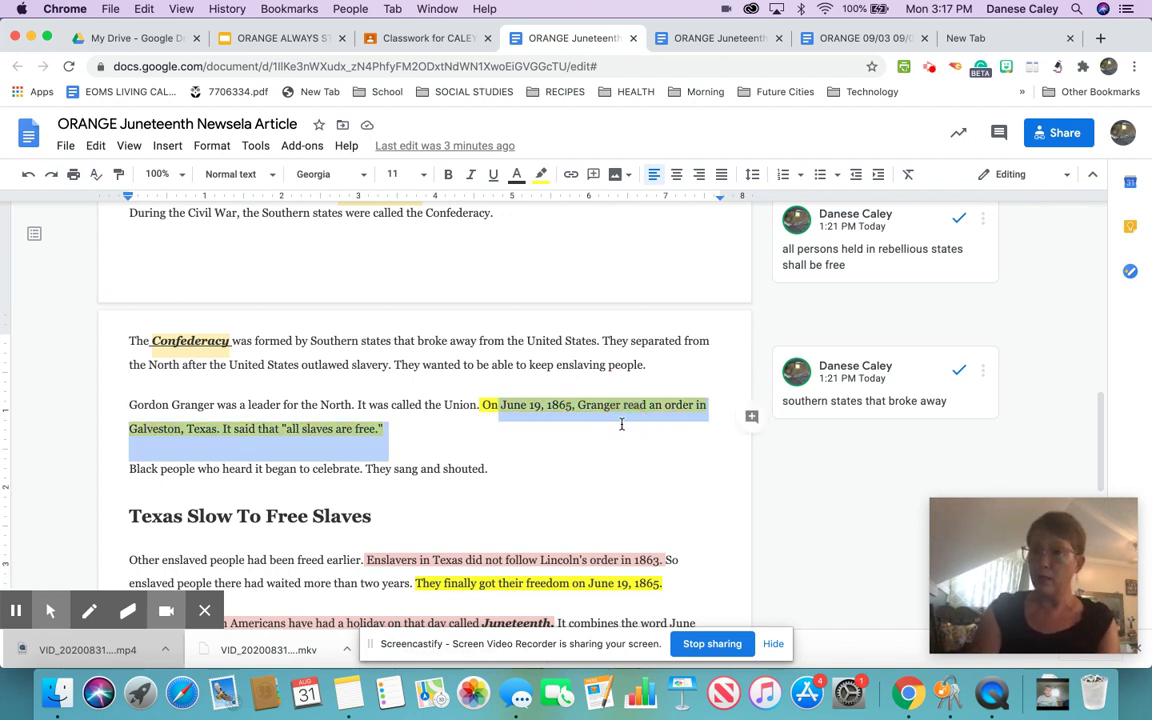
# Point out the remaining yellow evidence by selecting the text about freedom on June 19, 1865 and the historian's quote about Texas
pyautogui.scroll(-5, 621, 424)
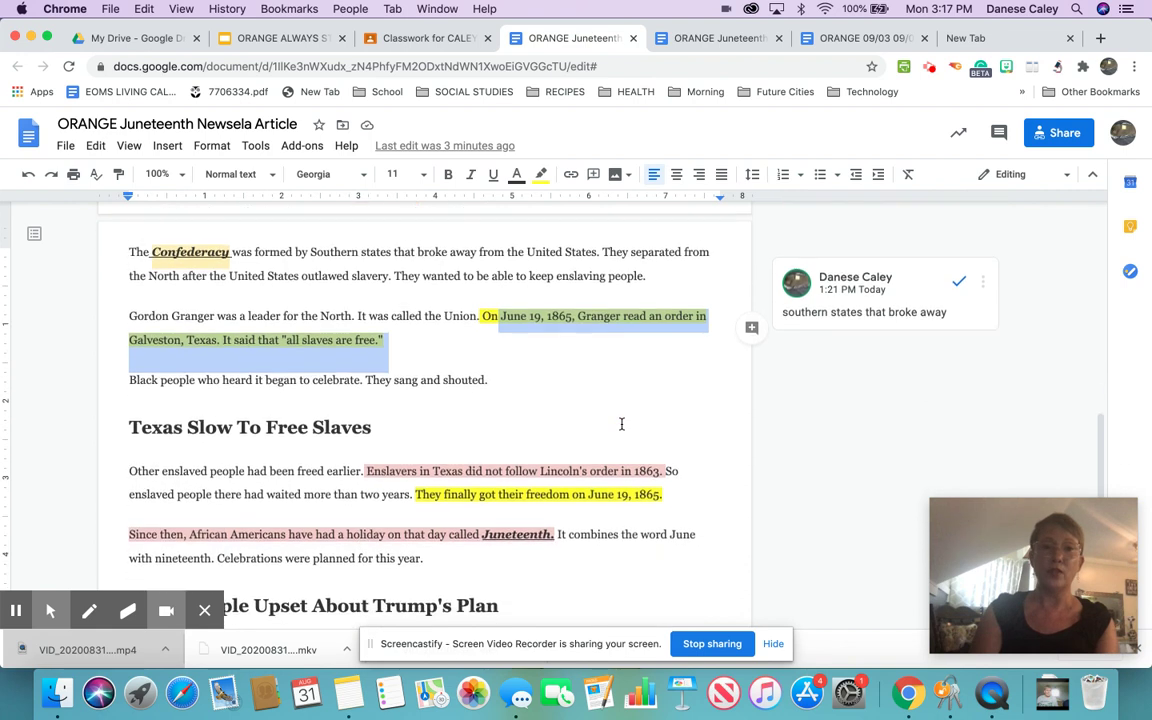
pyautogui.scroll(-2, 621, 424)
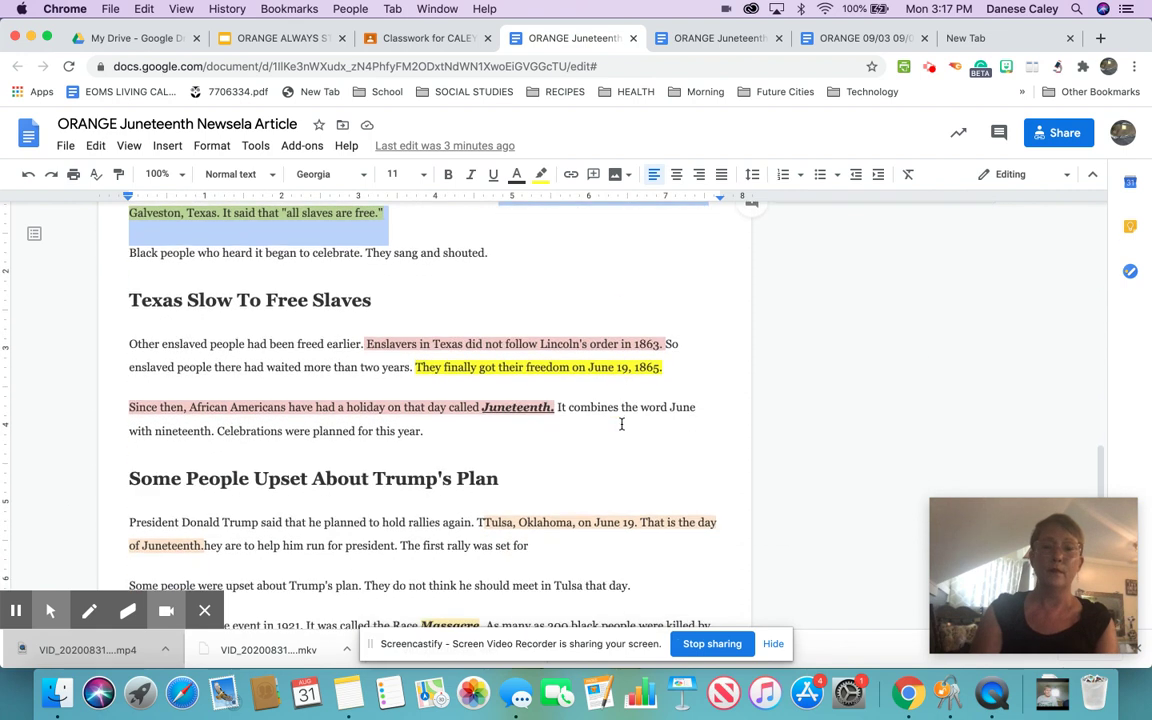
pyautogui.click(671, 370)
pyautogui.moveTo(671, 370); pyautogui.dragTo(444, 370)
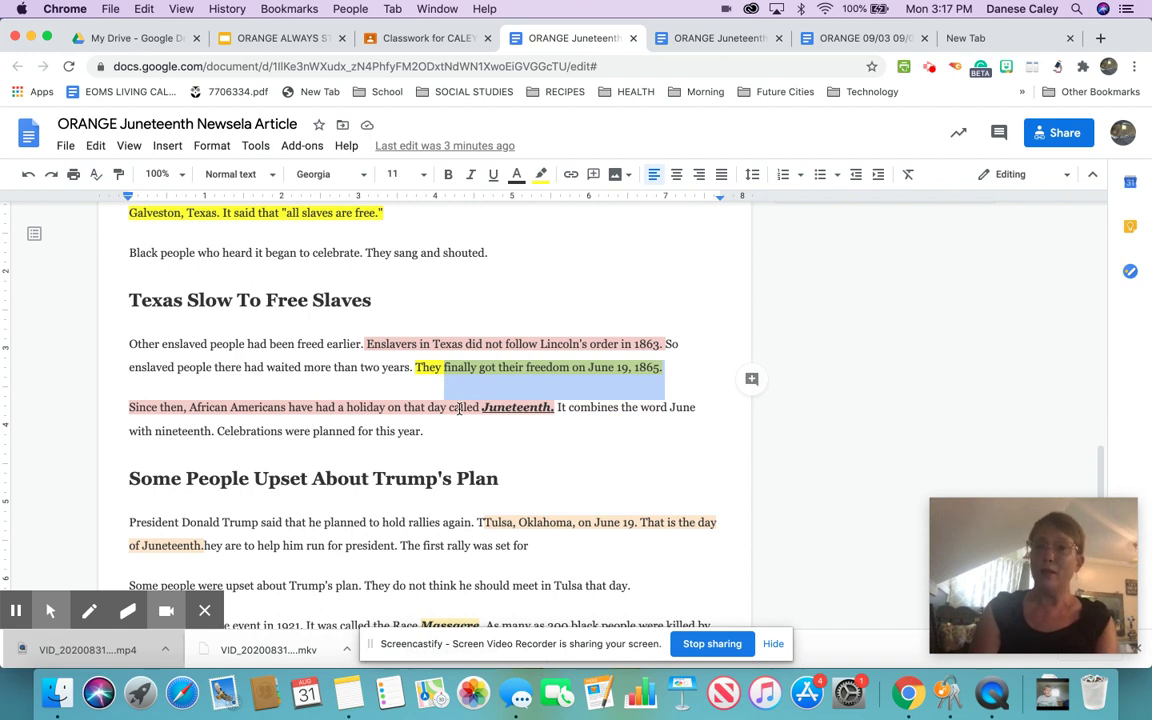
pyautogui.scroll(-5, 459, 409)
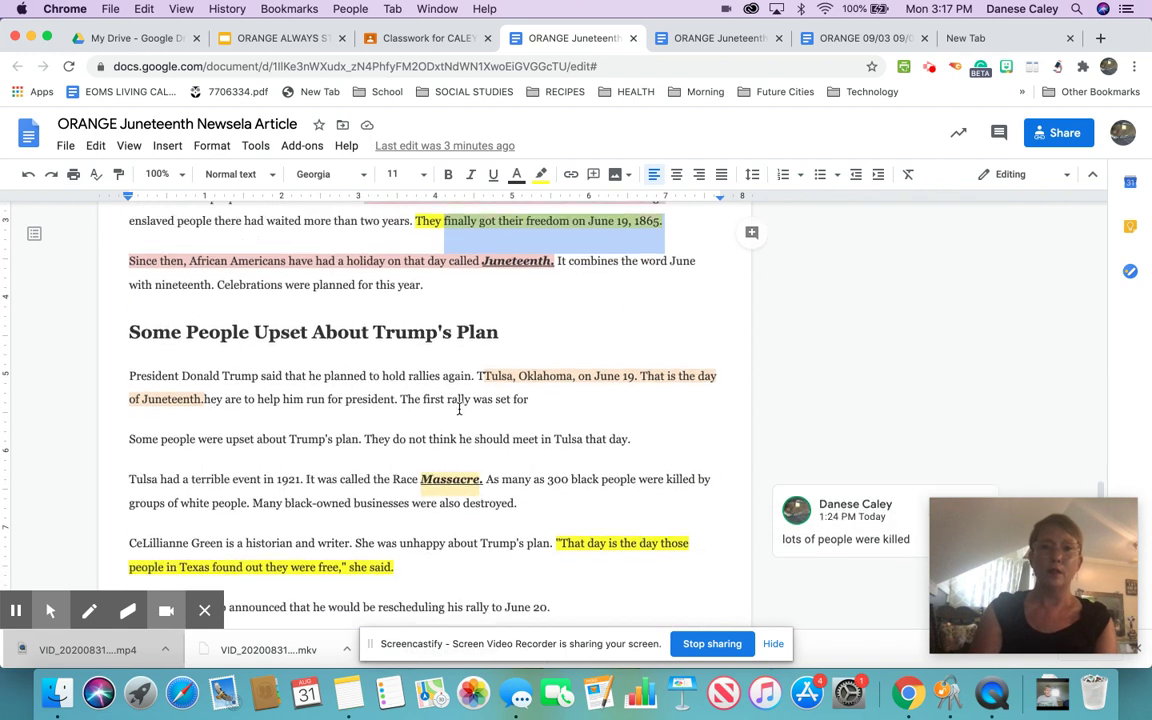
pyautogui.scroll(-2, 459, 409)
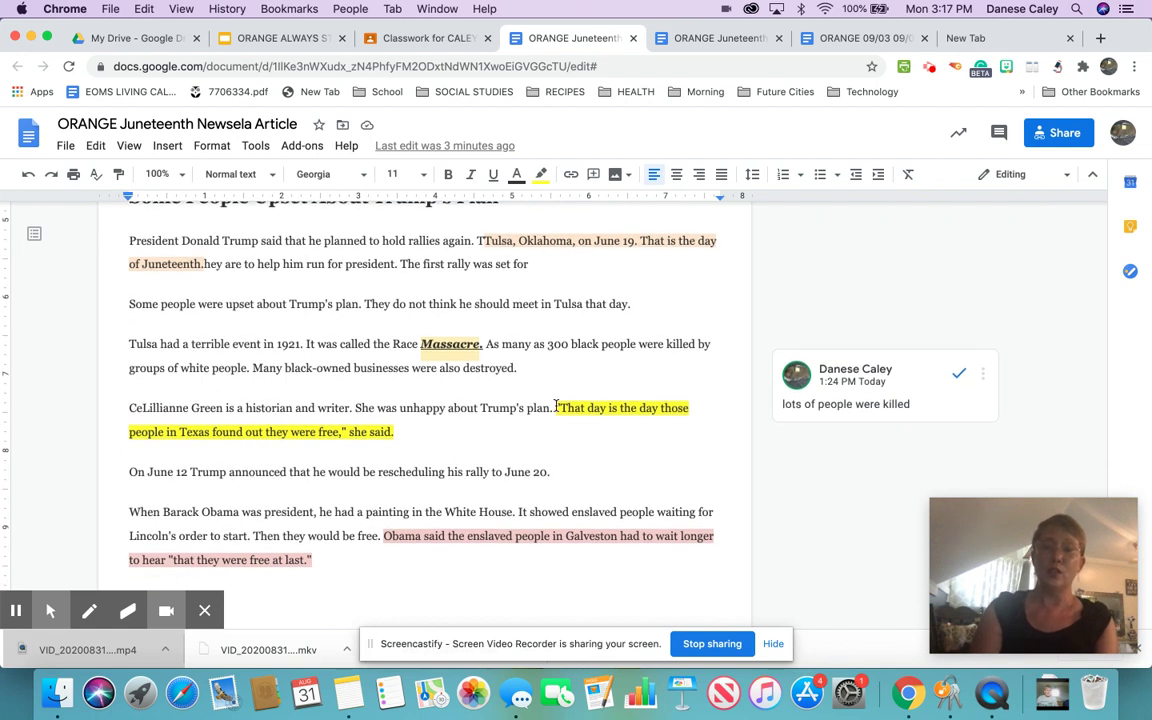
pyautogui.moveTo(557, 409); pyautogui.dragTo(625, 453)
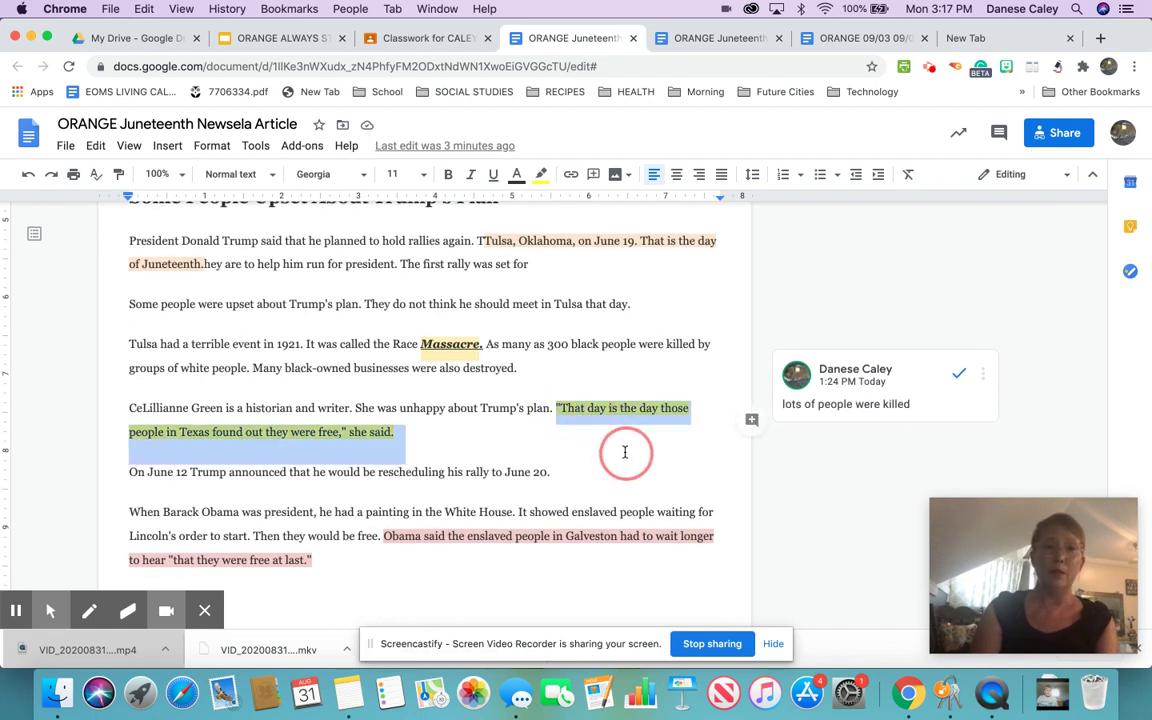